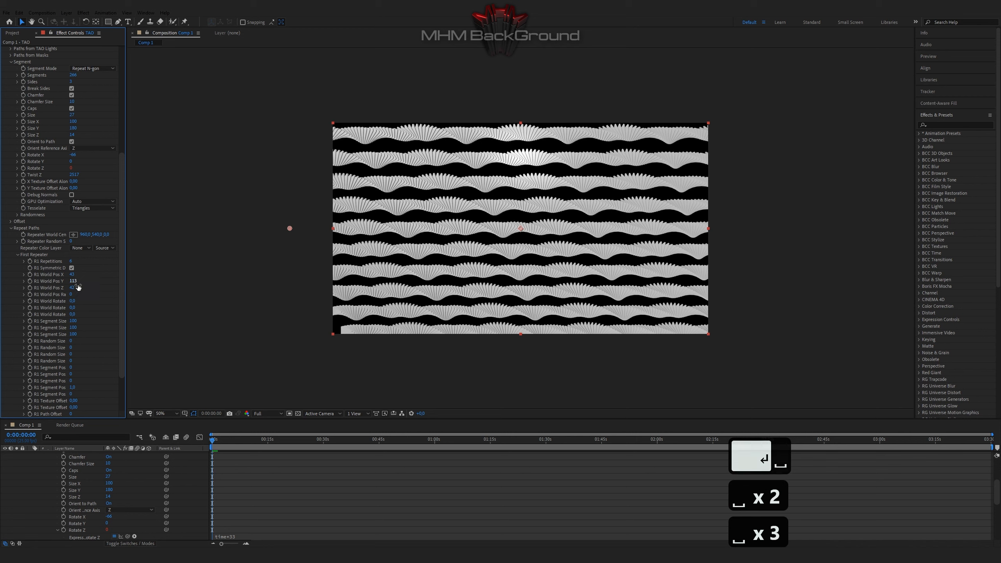
Preview the animation of the repeated TAO ribbons.
{"action": "key", "text": "space"}
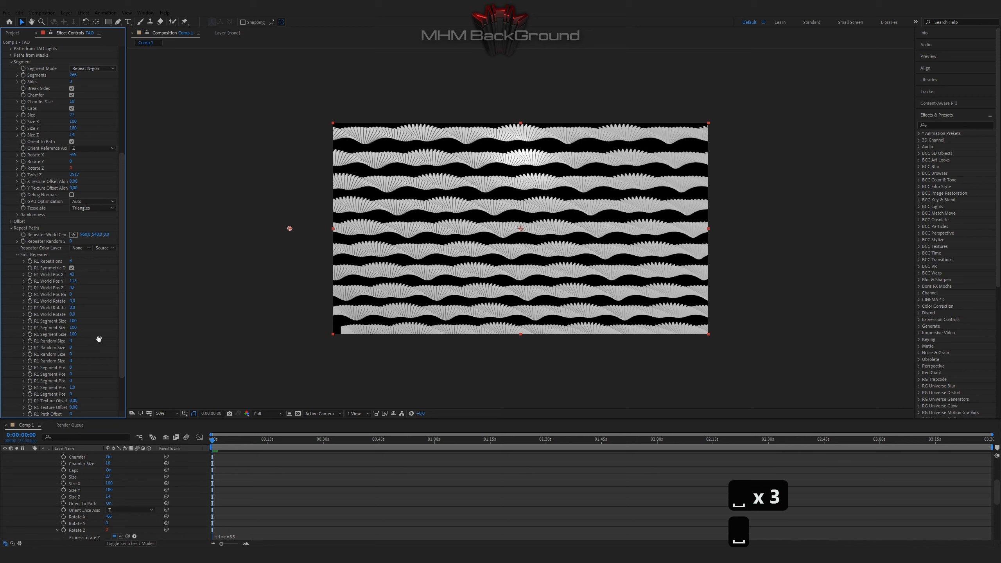
{"action": "key", "text": "space"}
{"action": "key", "text": "space"}
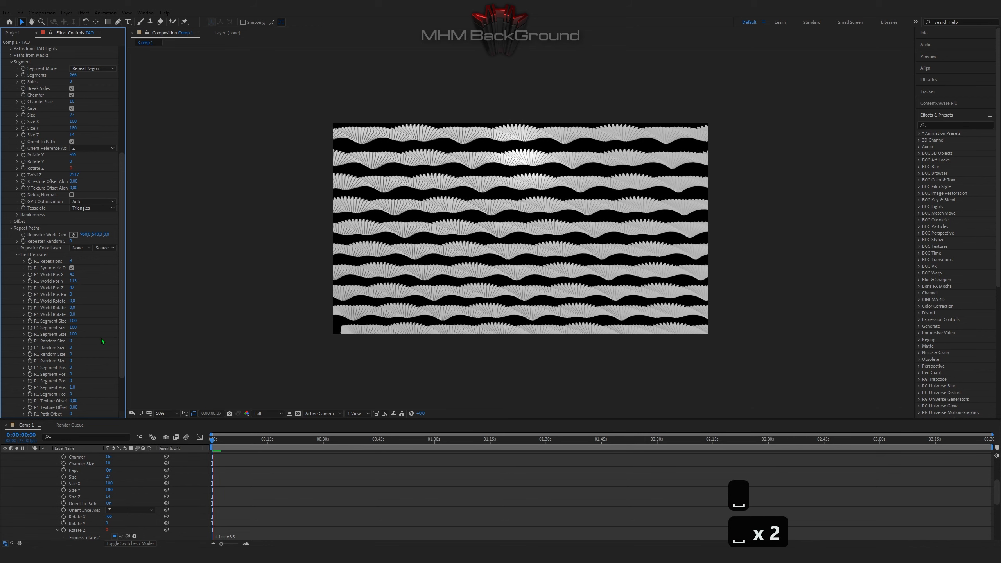
{"action": "key", "text": "space"}
Set Rotate Y in the TAO Path Generator to -42.
{"action": "scroll", "coordinate": [91, 366], "scroll_direction": "down", "scroll_amount": 10}
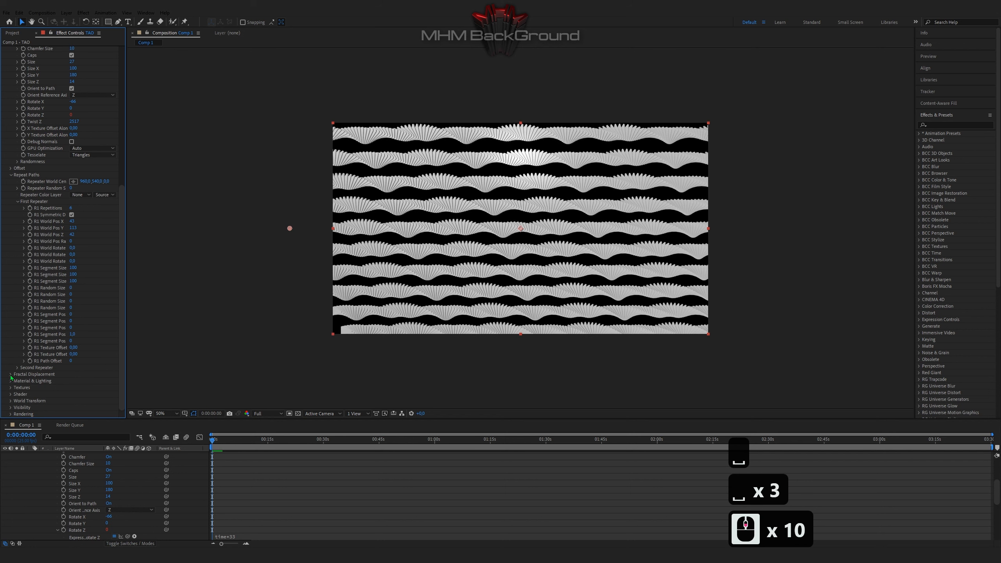
{"action": "scroll", "coordinate": [59, 372], "scroll_direction": "up", "scroll_amount": 13}
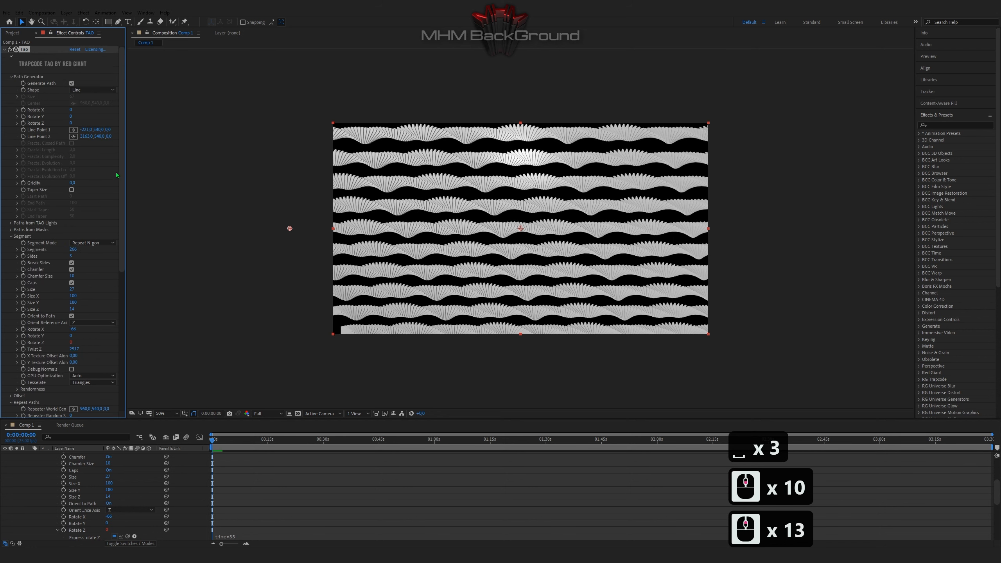
{"action": "left_click", "coordinate": [70, 117]}
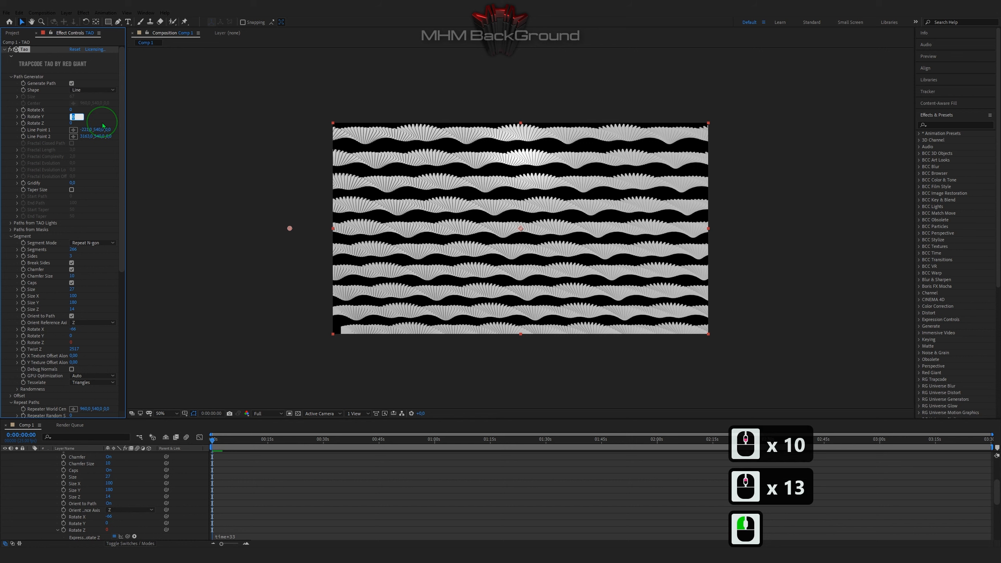
{"action": "type", "text": "-42"}
{"action": "key", "text": "Return"}
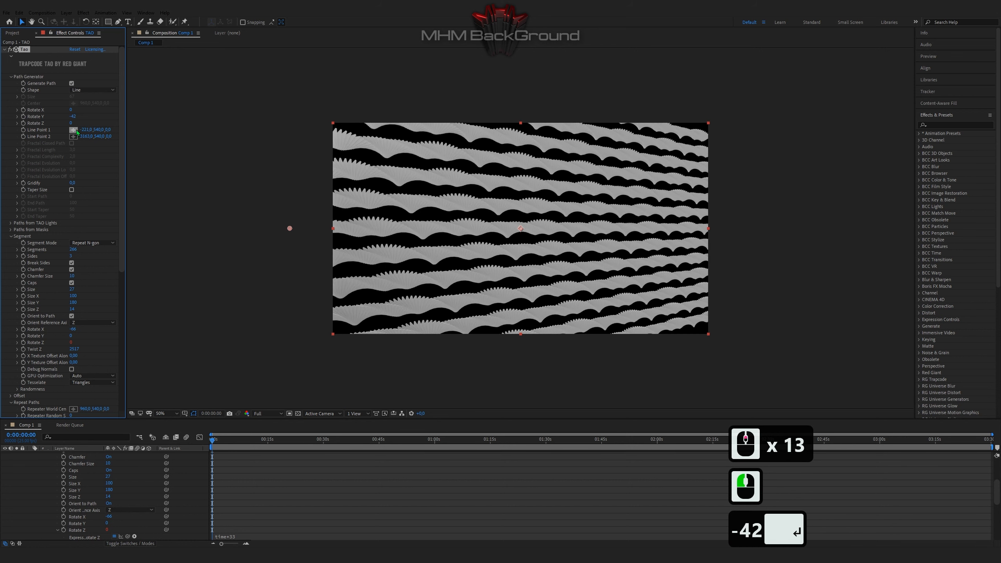
Change the TAO effect's Shader type to Density.
{"action": "left_click_drag", "start_coordinate": [121, 136], "coordinate": [101, 345]}
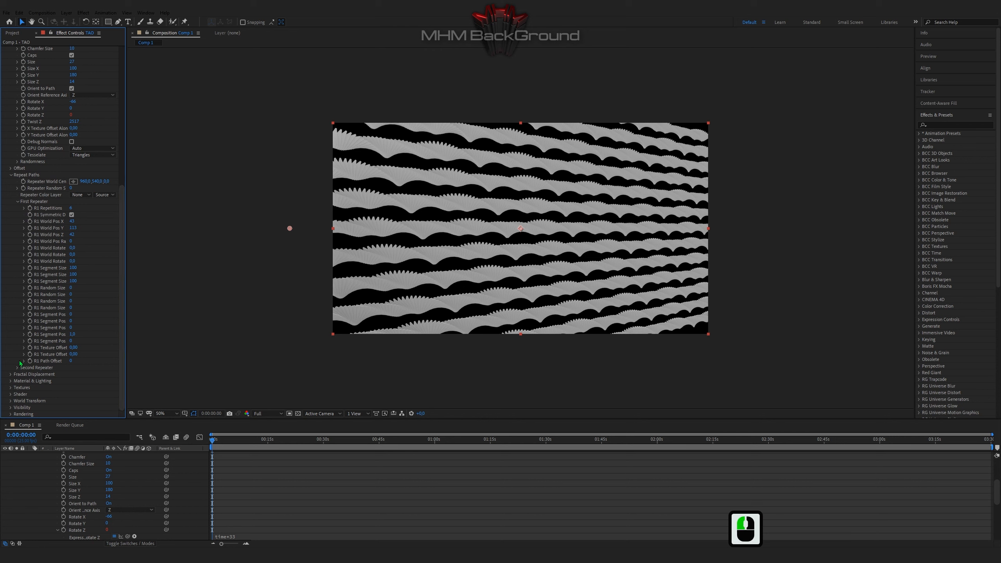
{"action": "left_click", "coordinate": [10, 381]}
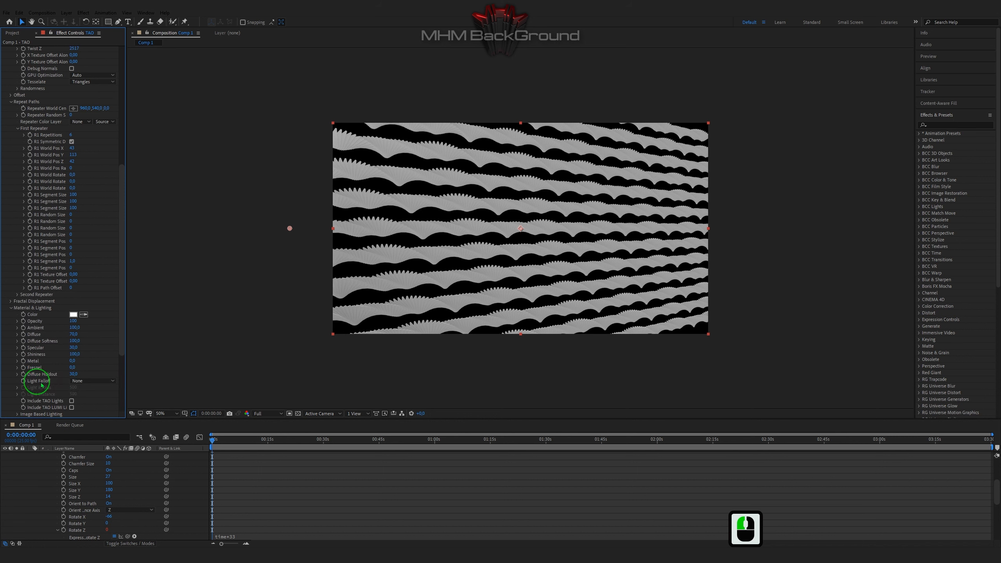
{"action": "scroll", "coordinate": [81, 321], "scroll_direction": "down", "scroll_amount": 4}
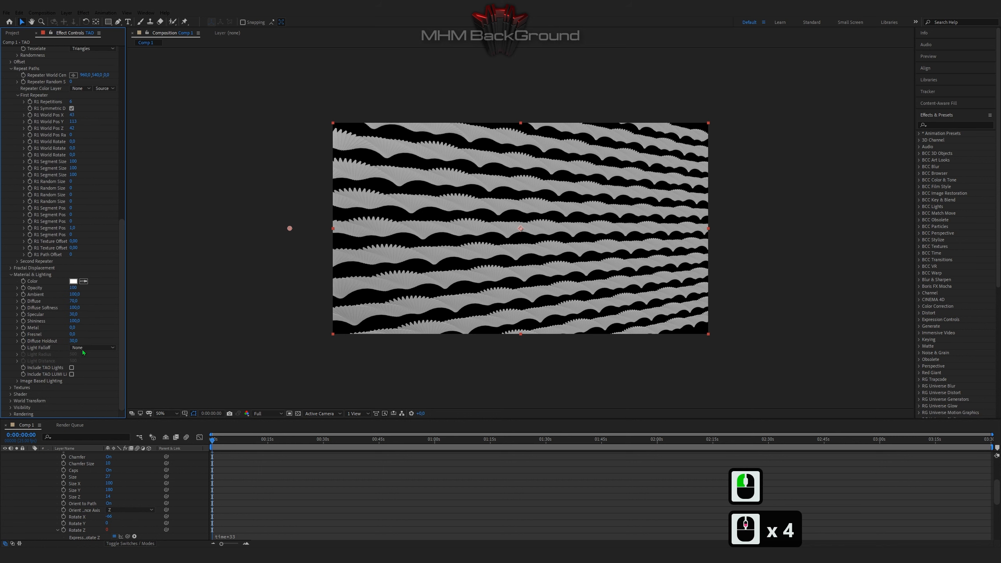
{"action": "left_click", "coordinate": [15, 396]}
{"action": "scroll", "coordinate": [90, 357], "scroll_direction": "down", "scroll_amount": 2}
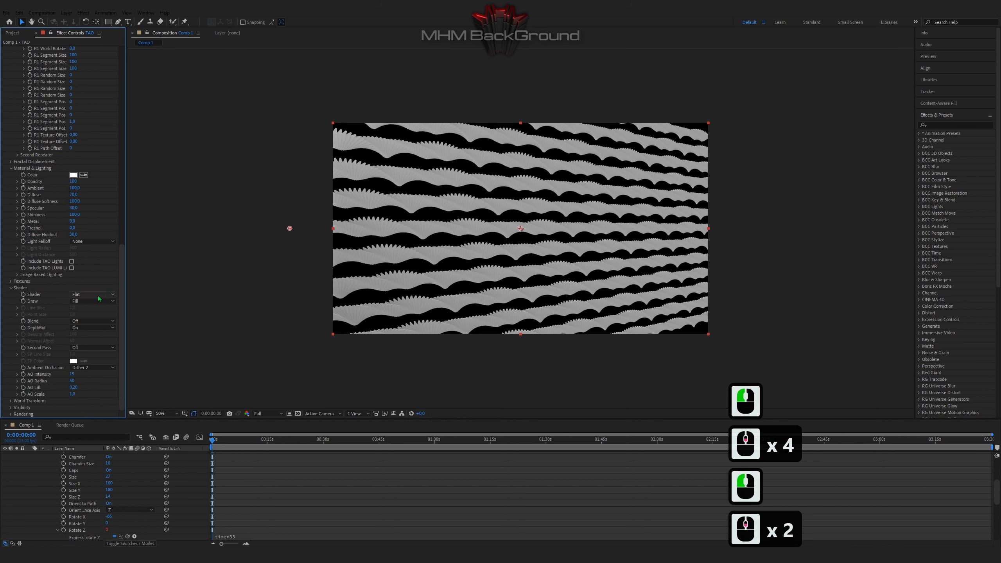
{"action": "left_click", "coordinate": [93, 294]}
{"action": "left_click", "coordinate": [92, 302]}
Set the TAO shader to draw Points with a Point Size of 32.
{"action": "left_click", "coordinate": [97, 301]}
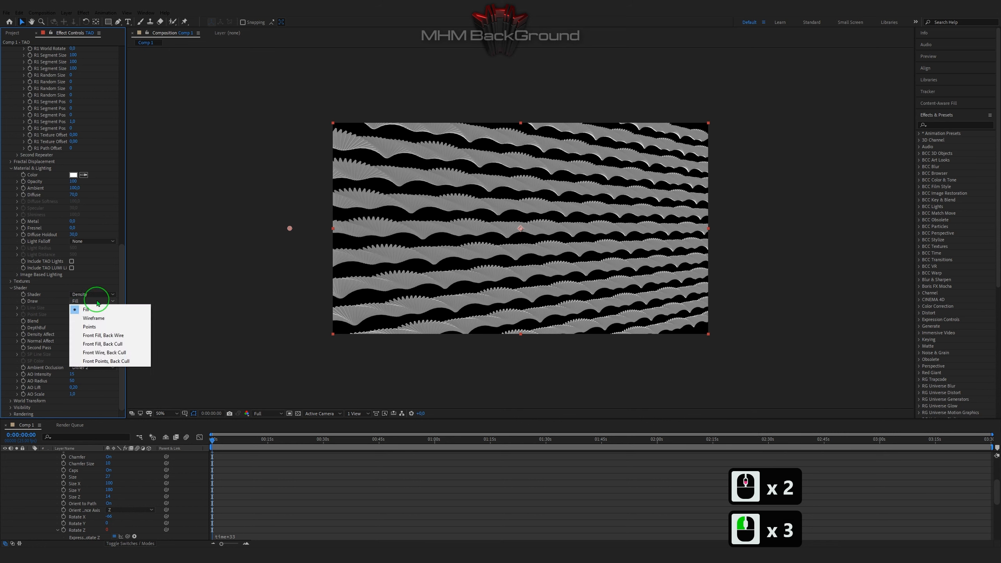
{"action": "left_click", "coordinate": [89, 326]}
{"action": "left_click", "coordinate": [74, 315]}
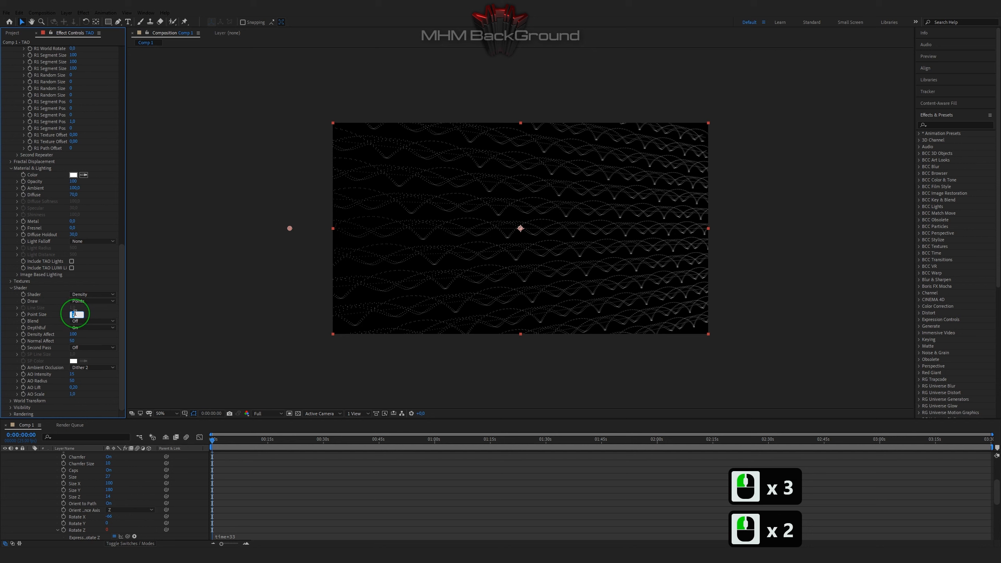
{"action": "type", "text": "32"}
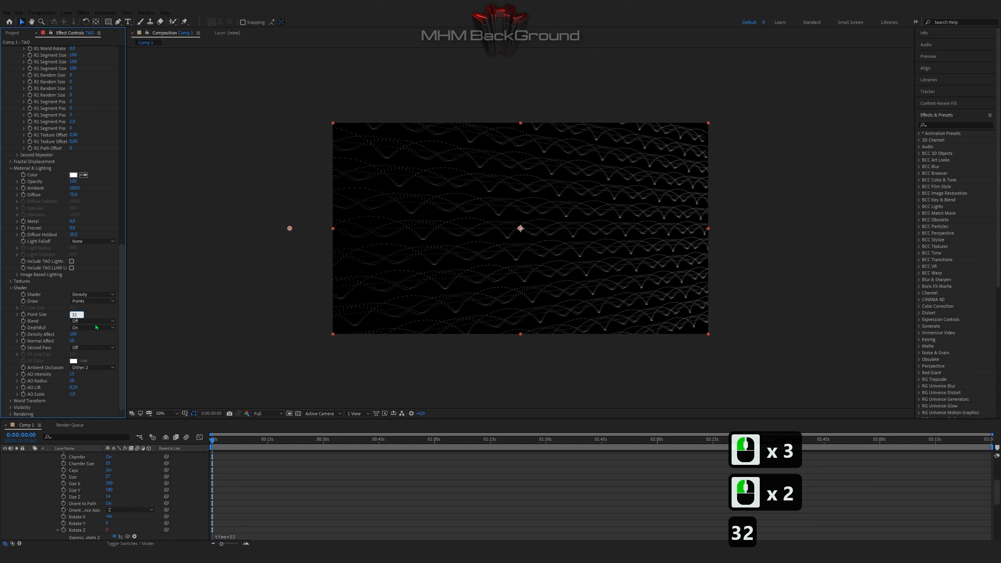
Configure the TAO shader with Blend set to Normal, Normal Affect at 100 and DepthBuf set to Off.
{"action": "left_click", "coordinate": [94, 322]}
{"action": "left_click", "coordinate": [90, 335]}
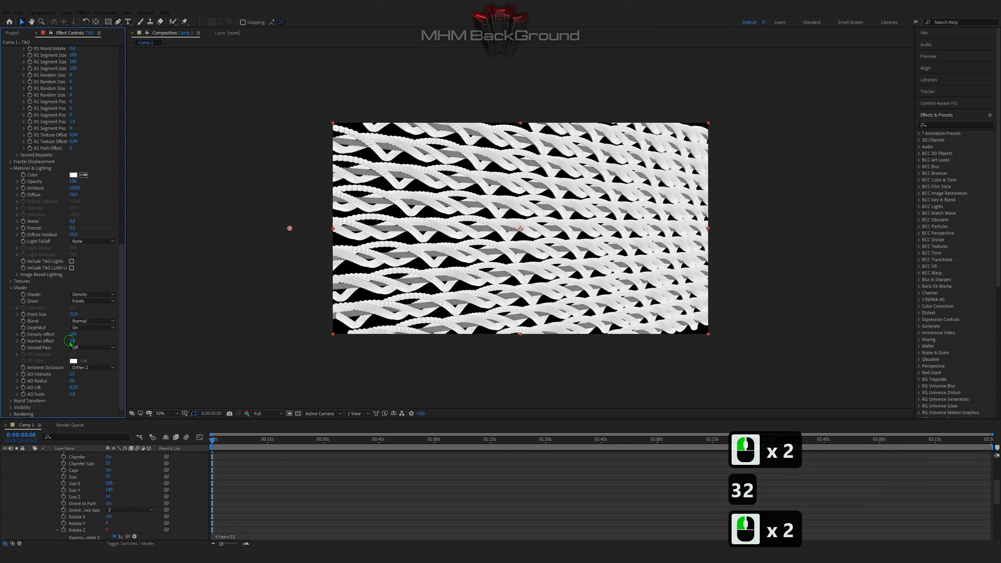
{"action": "left_click_drag", "start_coordinate": [70, 341], "coordinate": [131, 334]}
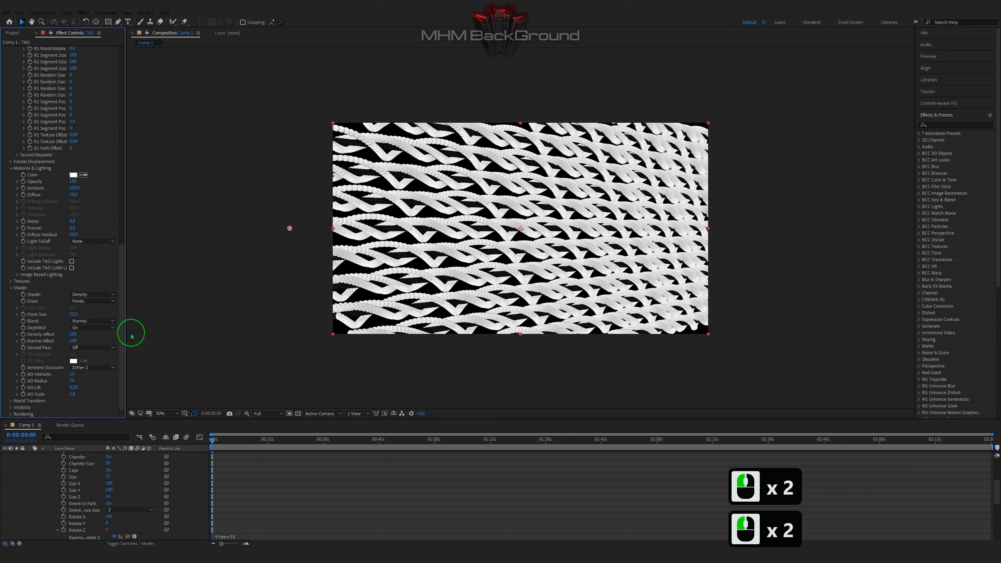
{"action": "left_click", "coordinate": [96, 328]}
{"action": "left_click", "coordinate": [105, 326]}
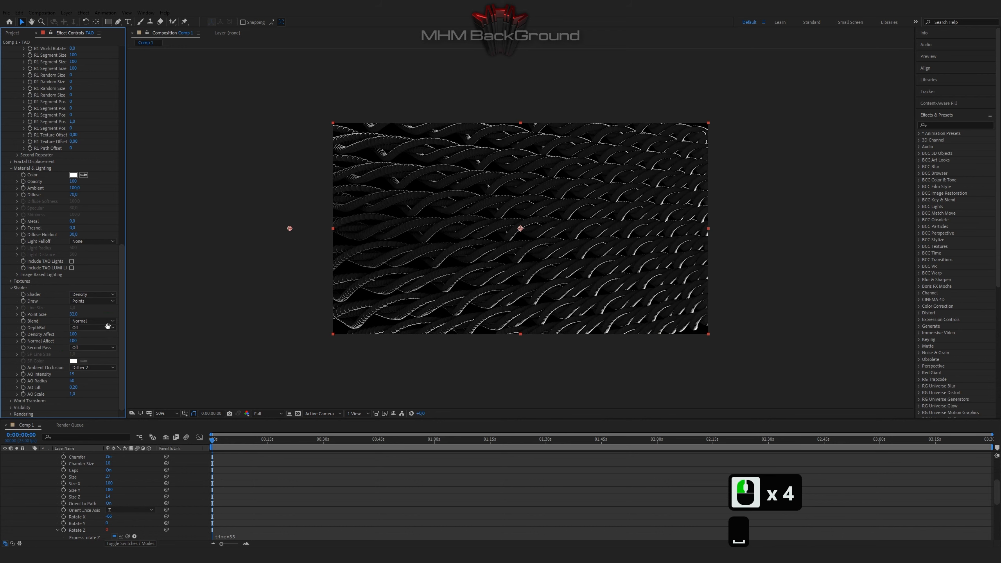
Play back the composition to check the motion of the point-drawn strands.
{"action": "key", "text": "space"}
{"action": "key", "text": "space"}
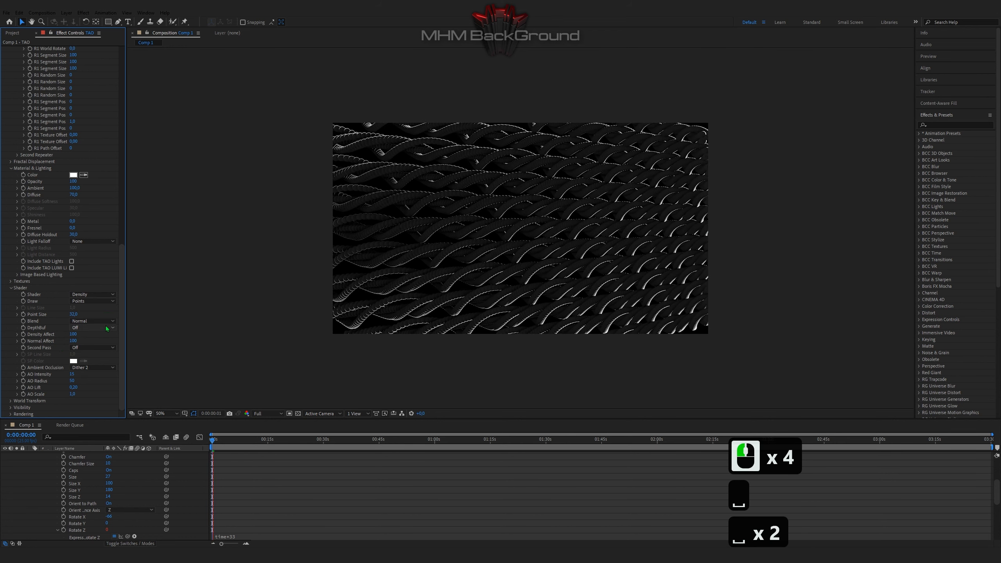
{"action": "key", "text": "space"}
{"action": "key", "text": "space"}
{"action": "key", "text": "space"}
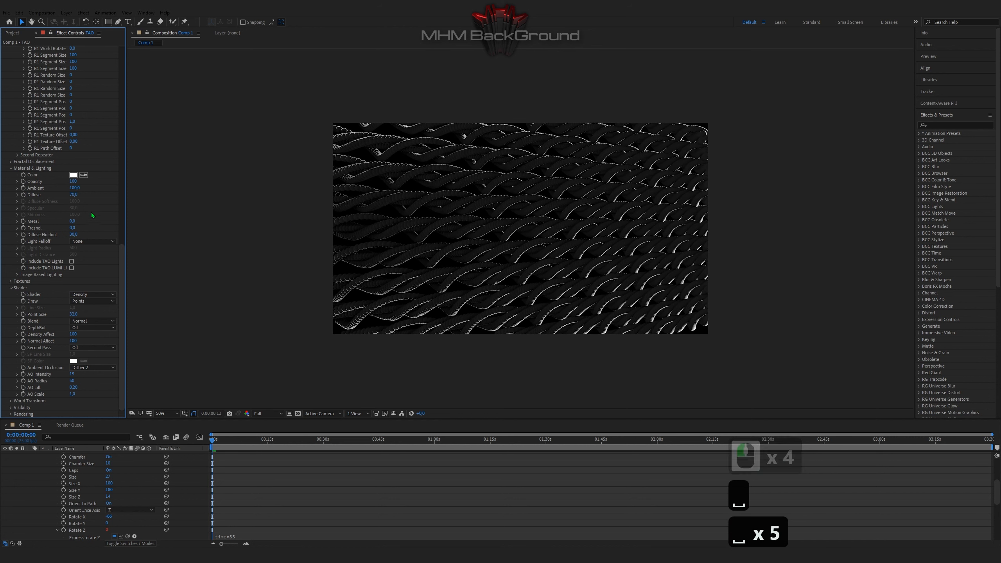
{"action": "key", "text": "space"}
{"action": "key", "text": "space"}
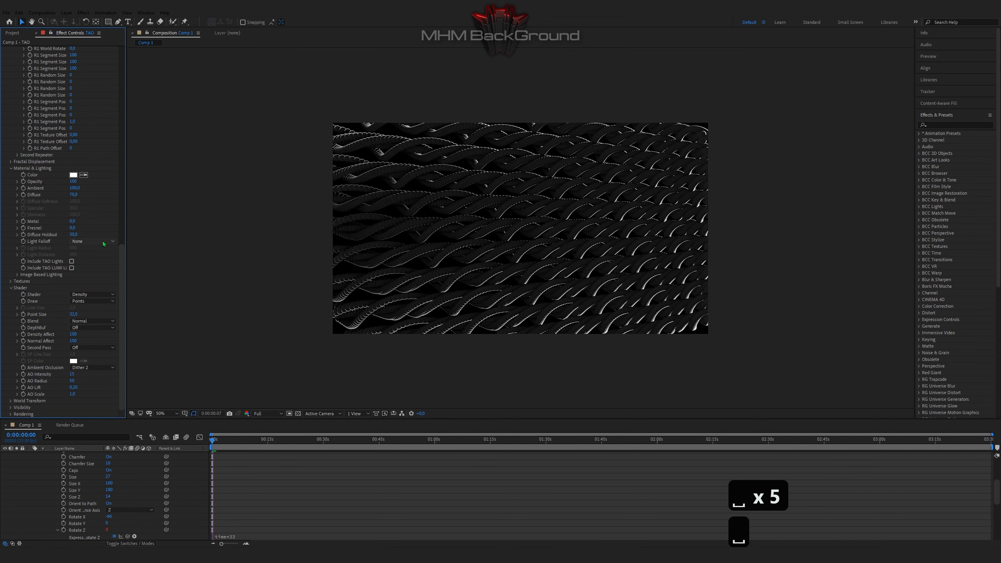
Find the Stylize Glow effect and apply it to the TAO layer.
{"action": "left_click", "coordinate": [931, 125]}
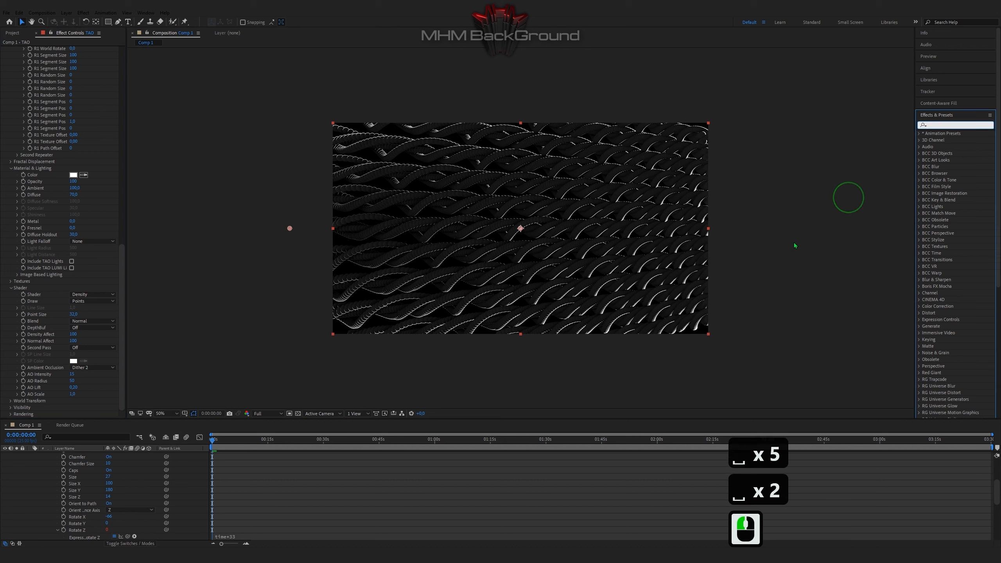
{"action": "scroll", "coordinate": [98, 473], "scroll_direction": "up", "scroll_amount": 7}
{"action": "left_click", "coordinate": [66, 455]}
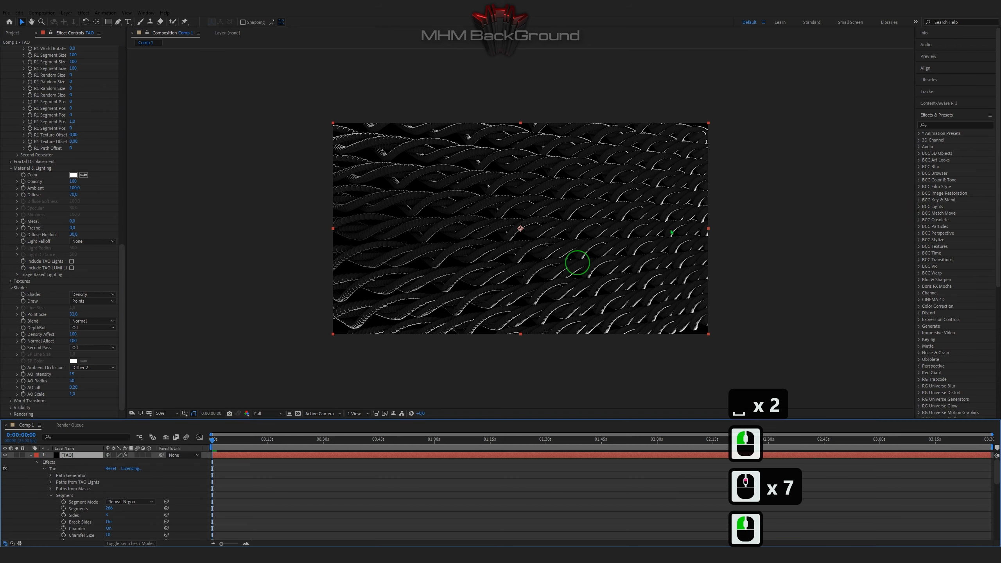
{"action": "left_click", "coordinate": [939, 125]}
{"action": "type", "text": "glow"}
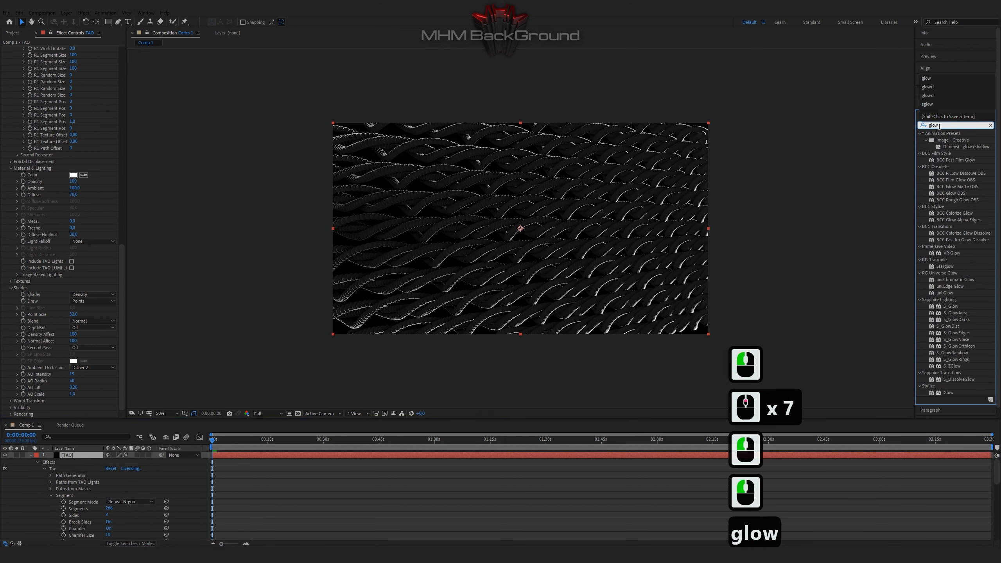
{"action": "double_click", "coordinate": [948, 392]}
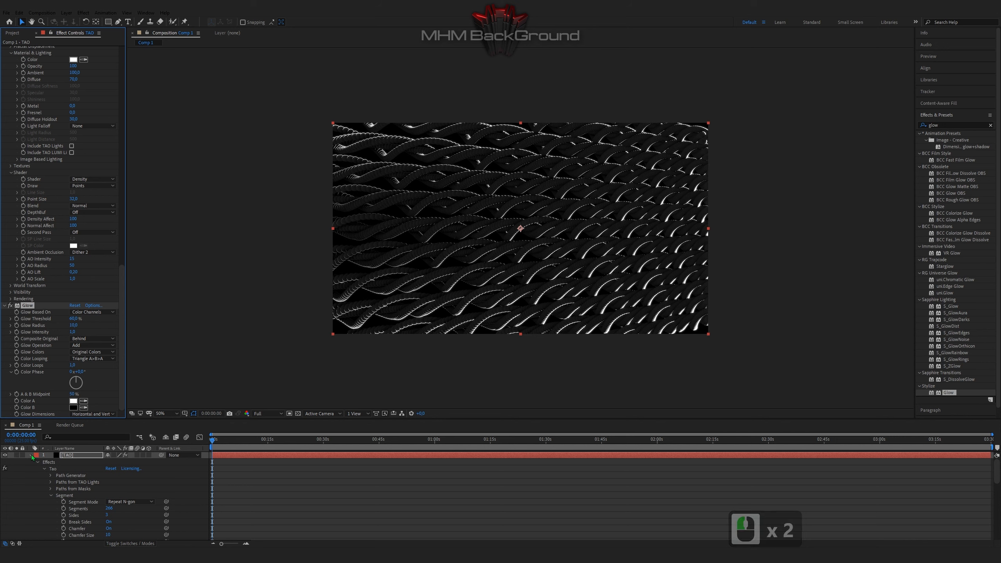
Collapse the TAO layer and add two black solid layers to the composition with the default solid settings.
{"action": "left_click", "coordinate": [31, 455]}
{"action": "left_click", "coordinate": [47, 479]}
{"action": "right_click", "coordinate": [49, 477]}
{"action": "mouse_move", "coordinate": [89, 394]}
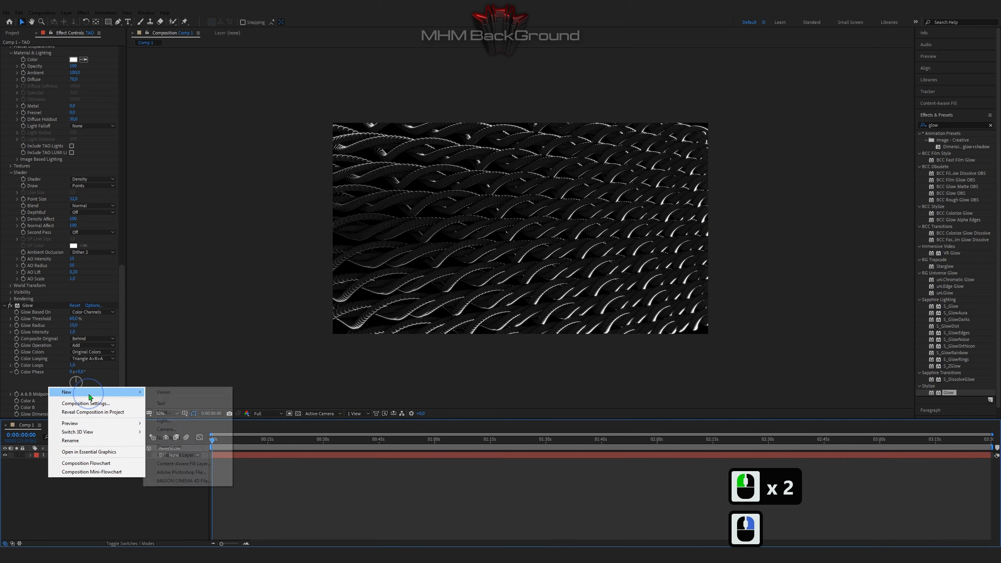
{"action": "left_click", "coordinate": [173, 413]}
{"action": "left_click", "coordinate": [126, 203]}
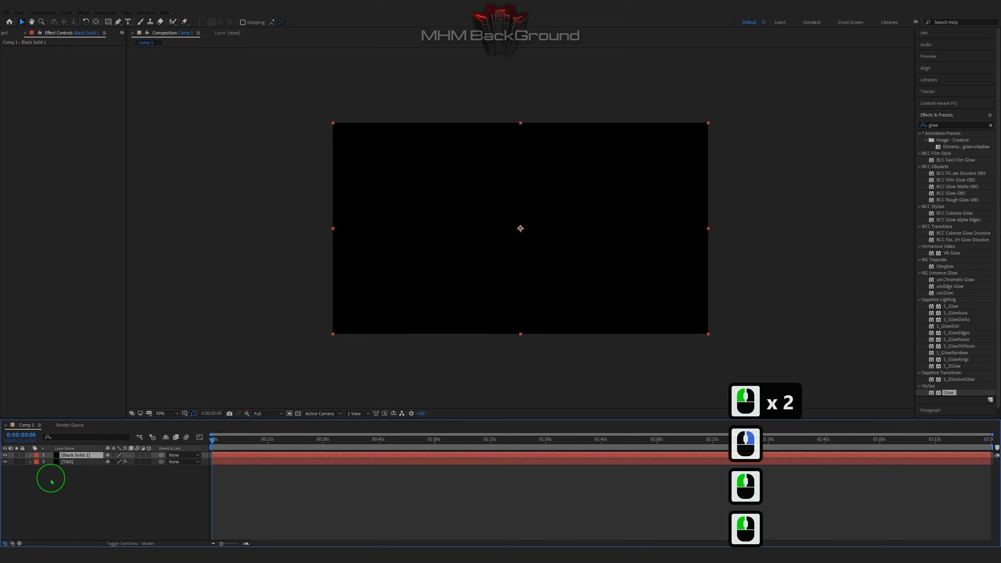
{"action": "right_click", "coordinate": [49, 476]}
{"action": "mouse_move", "coordinate": [89, 394]}
{"action": "left_click", "coordinate": [165, 412]}
{"action": "left_click", "coordinate": [132, 199]}
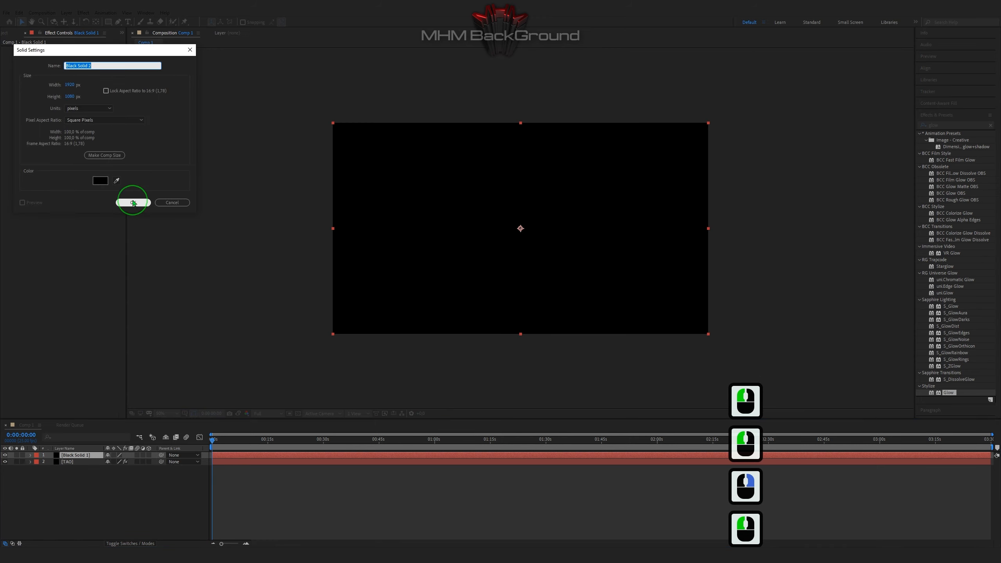
Add an adjustment layer above the other layers in the composition.
{"action": "right_click", "coordinate": [82, 482]}
{"action": "mouse_move", "coordinate": [114, 406]}
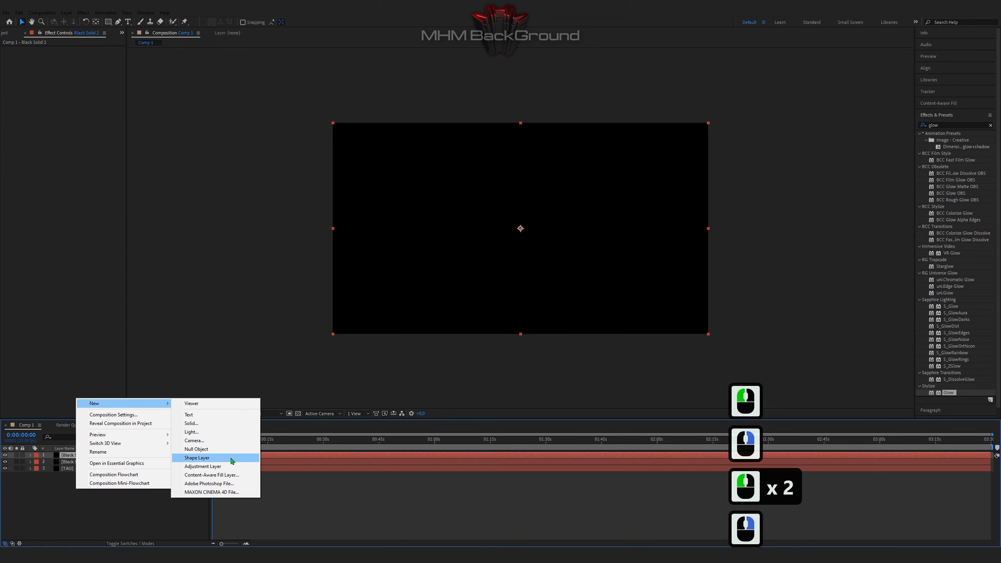
{"action": "left_click", "coordinate": [226, 472]}
Move both black solid layers beneath the TAO layer in the layer stack.
{"action": "left_click", "coordinate": [73, 465]}
{"action": "left_click", "coordinate": [73, 465]}
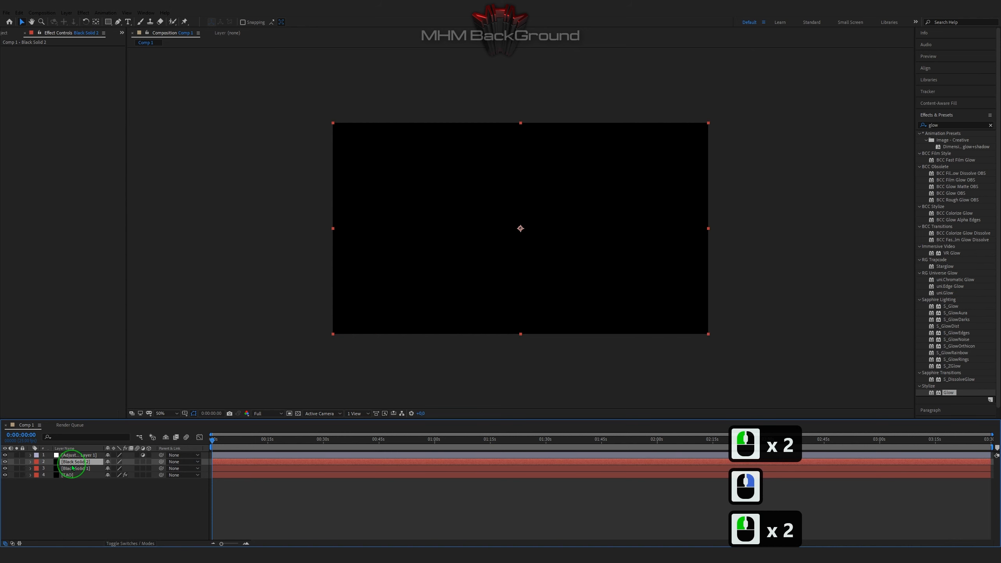
{"action": "left_click", "coordinate": [75, 470], "text": "shift"}
{"action": "left_click_drag", "start_coordinate": [73, 469], "coordinate": [70, 481]}
{"action": "left_click", "coordinate": [67, 489]}
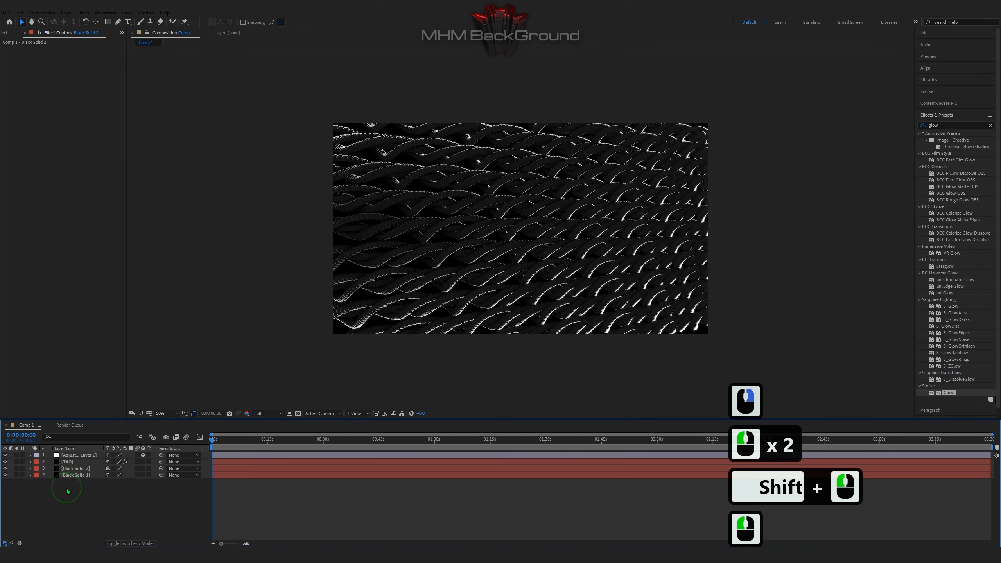
Try the Gradient Ramp and uni.Gradient Ramp effects on the upper black solid, undoing each one.
{"action": "left_click", "coordinate": [75, 468]}
{"action": "left_click", "coordinate": [942, 125]}
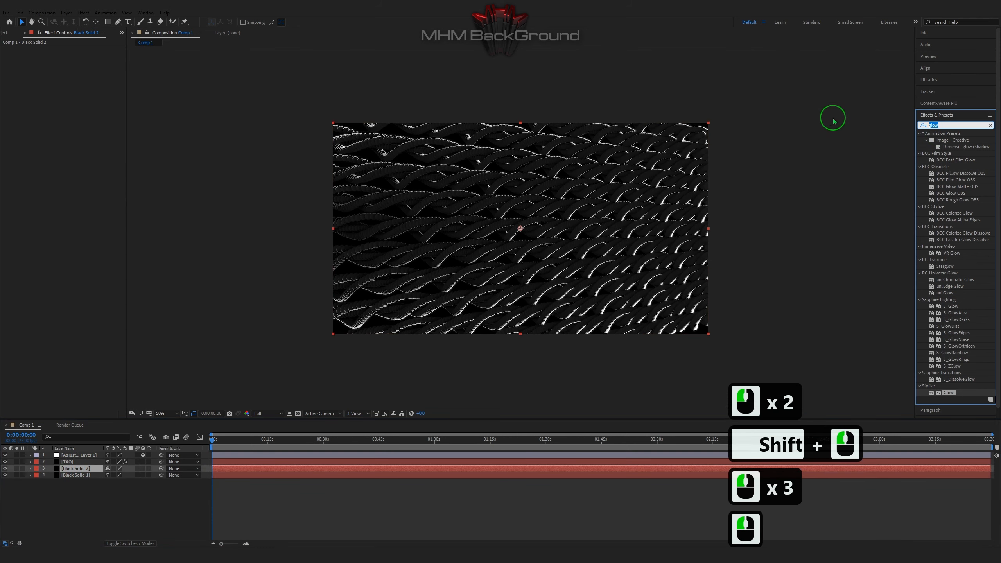
{"action": "type", "text": "grad"}
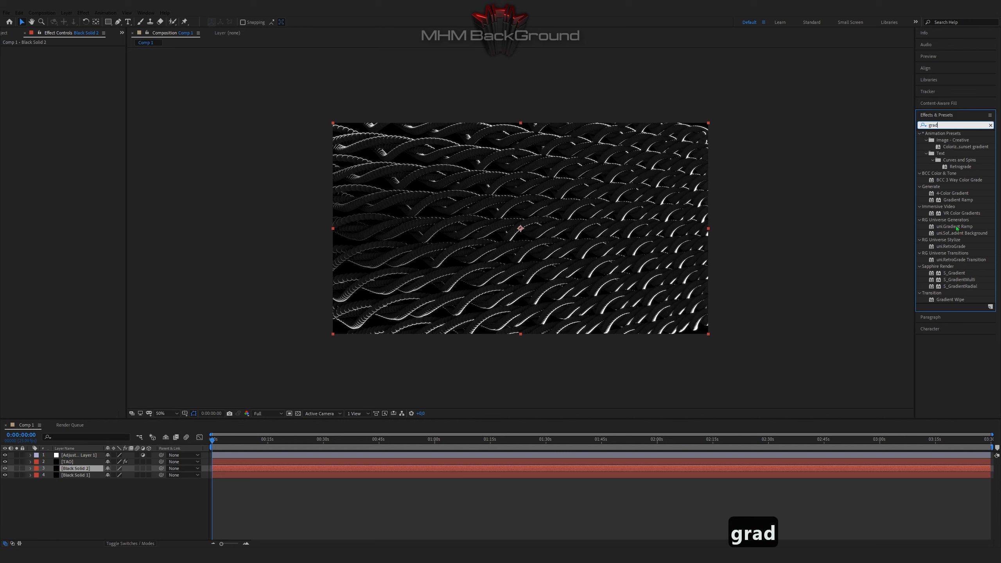
{"action": "double_click", "coordinate": [958, 200]}
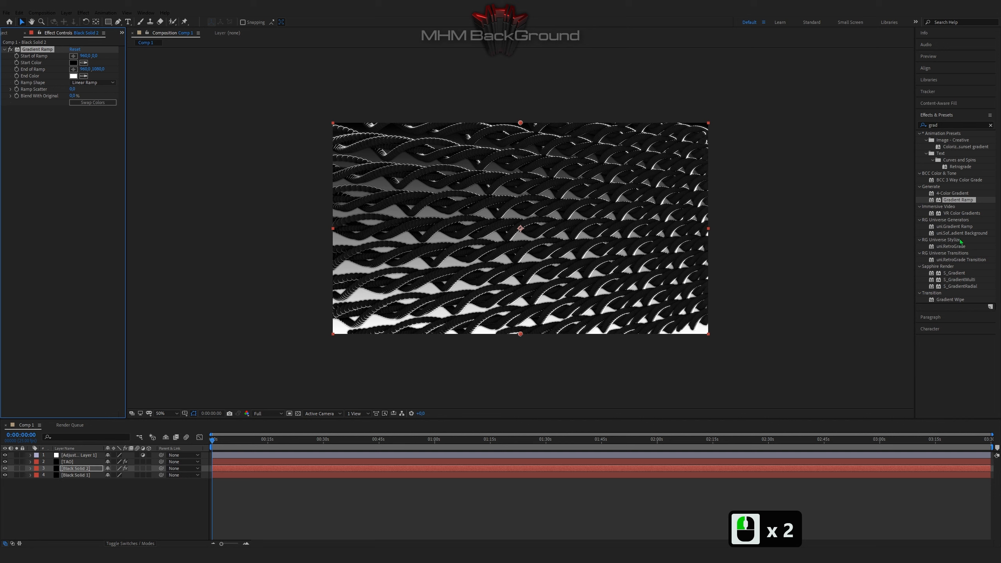
{"action": "key", "text": "ctrl+z"}
{"action": "double_click", "coordinate": [954, 226]}
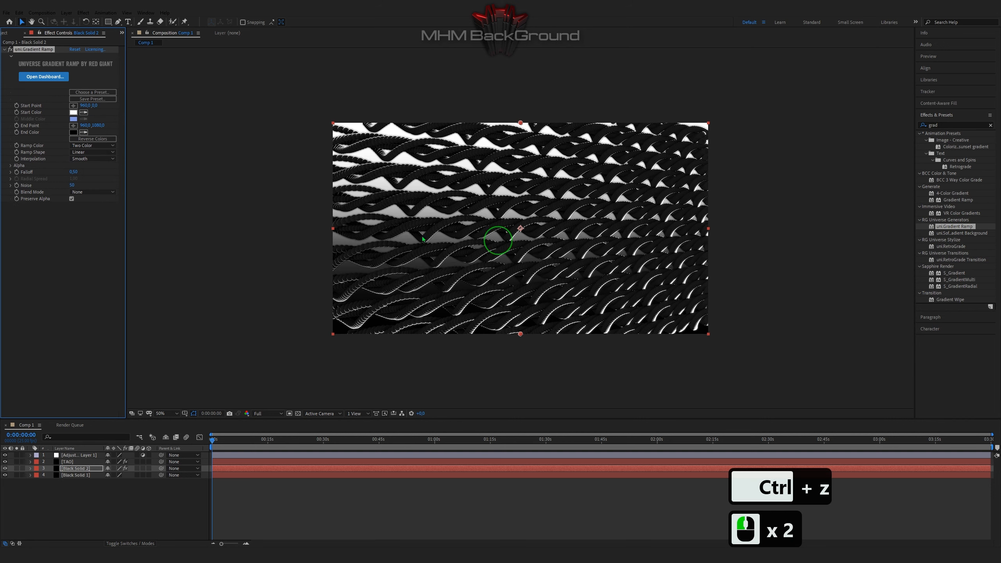
{"action": "key", "text": "ctrl+z"}
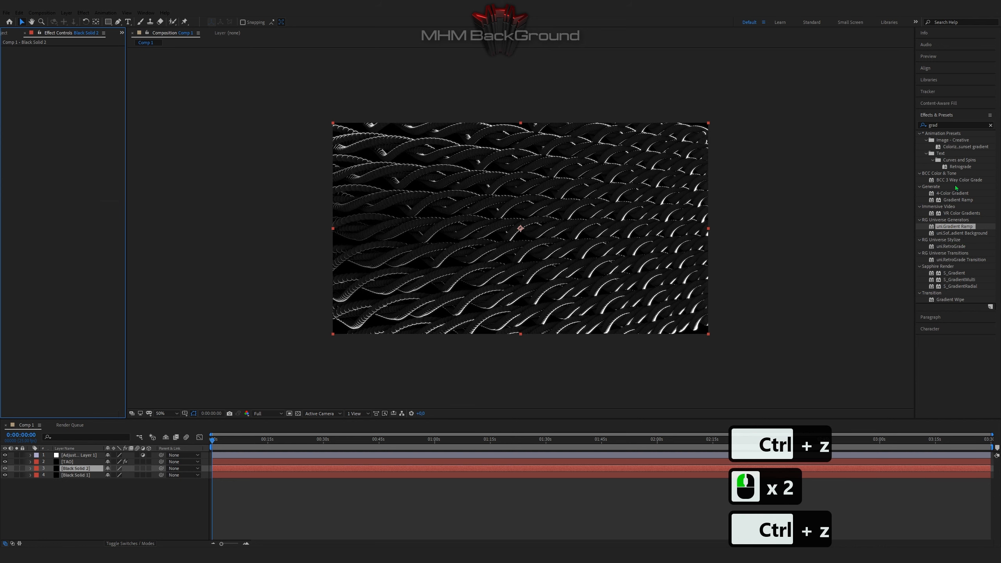
Find the Sapphire gradient effects and apply S_GradientRadial to the upper black solid.
{"action": "left_click", "coordinate": [941, 124]}
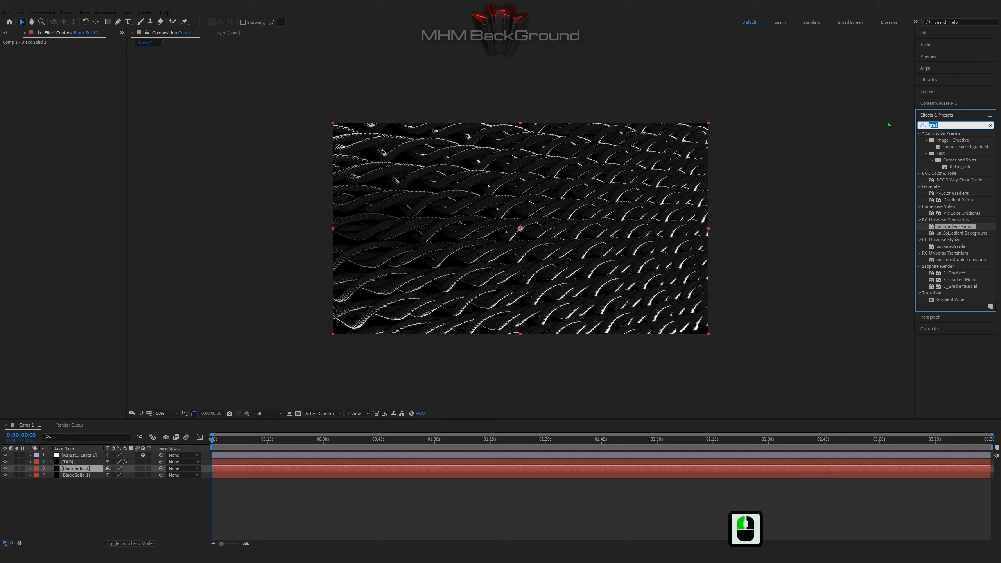
{"action": "type", "text": "S_g"}
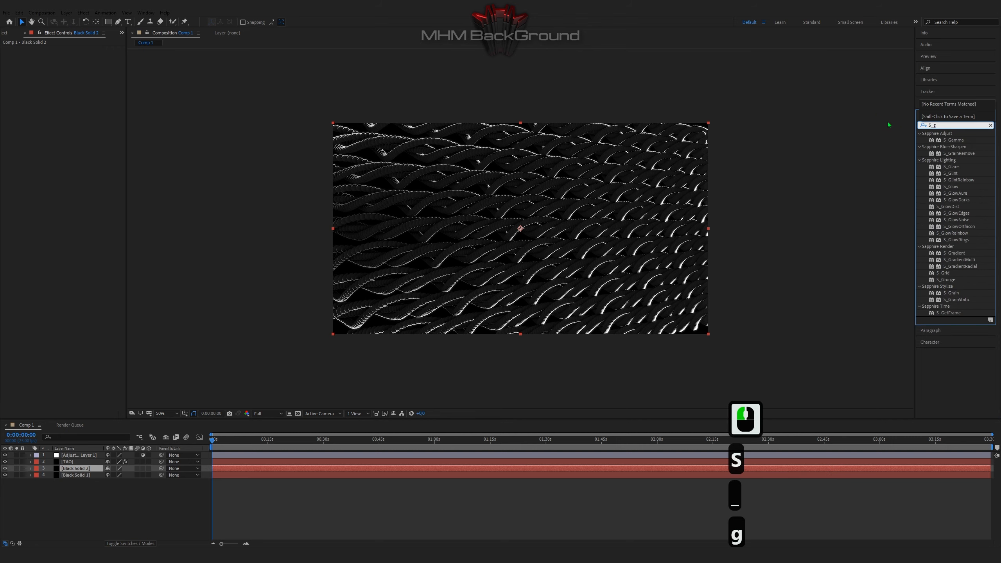
{"action": "type", "text": "ra"}
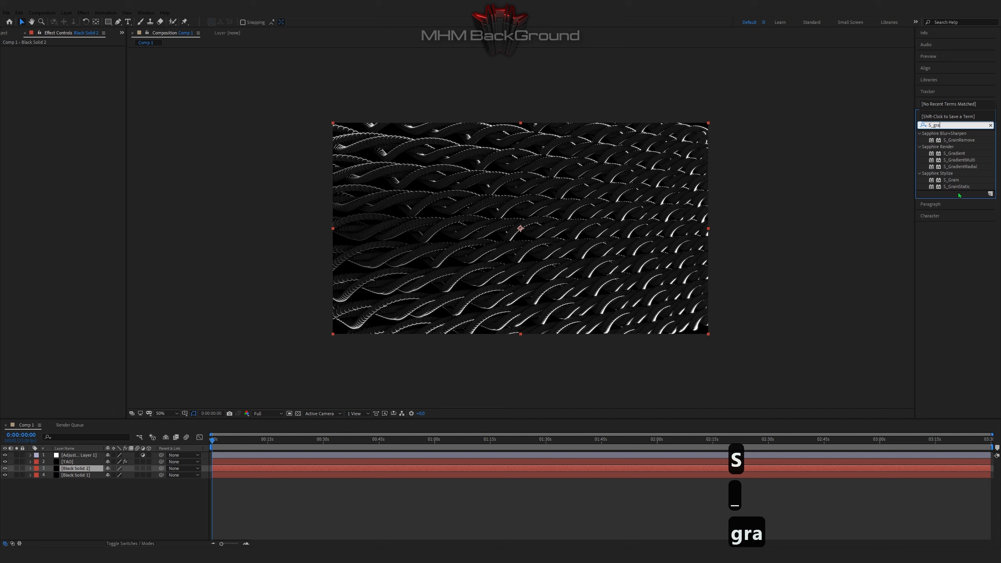
{"action": "left_click", "coordinate": [960, 160]}
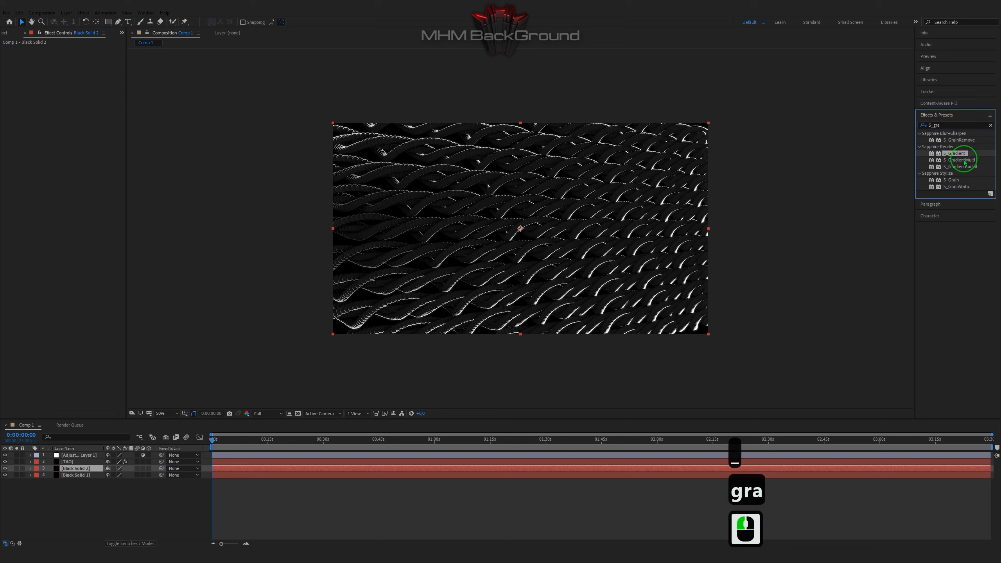
{"action": "double_click", "coordinate": [959, 167]}
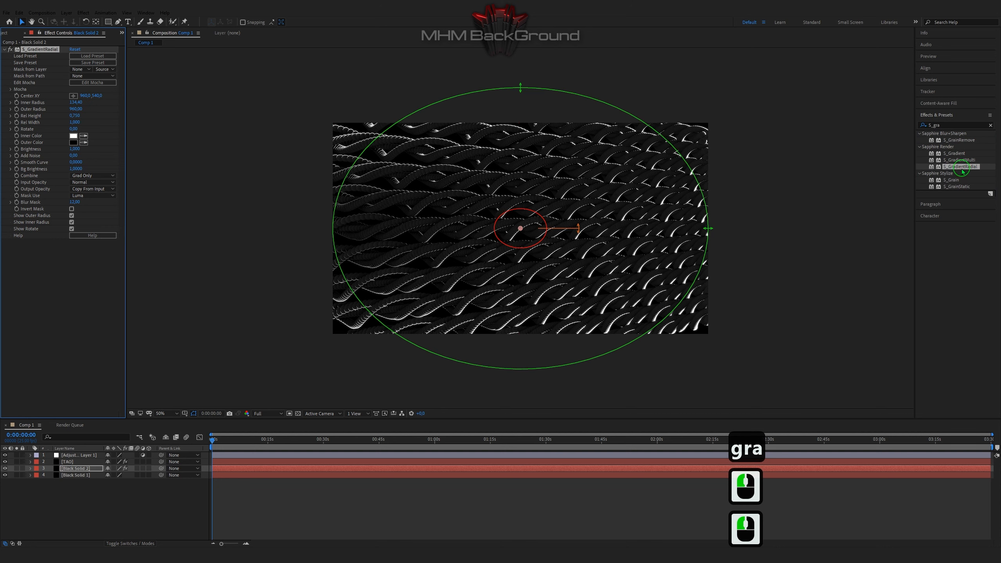
Set the radial gradient's inner radius to 0 and its brightness to 0.6, and preview the composition.
{"action": "left_click", "coordinate": [77, 103]}
{"action": "type", "text": "0"}
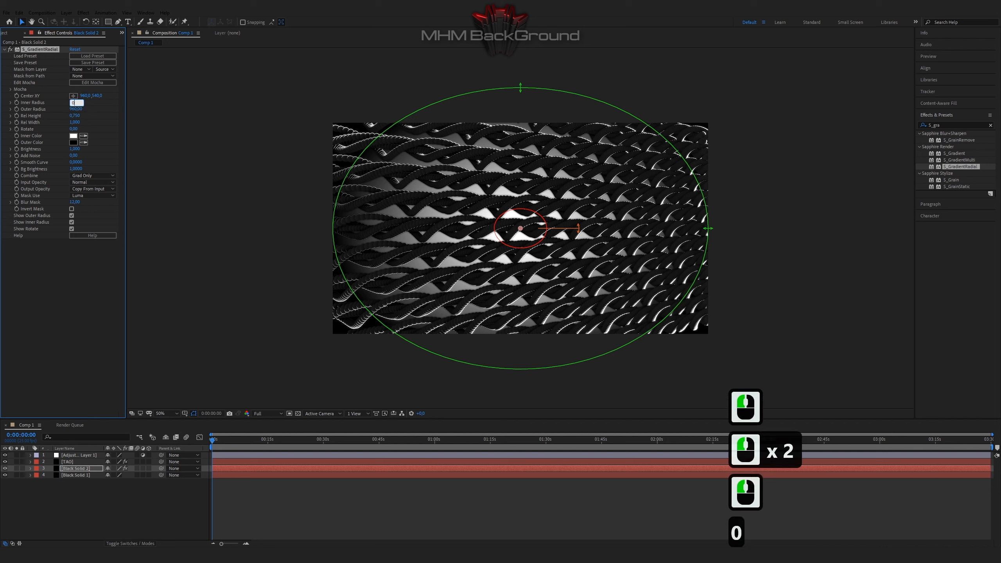
{"action": "key", "text": "Tab"}
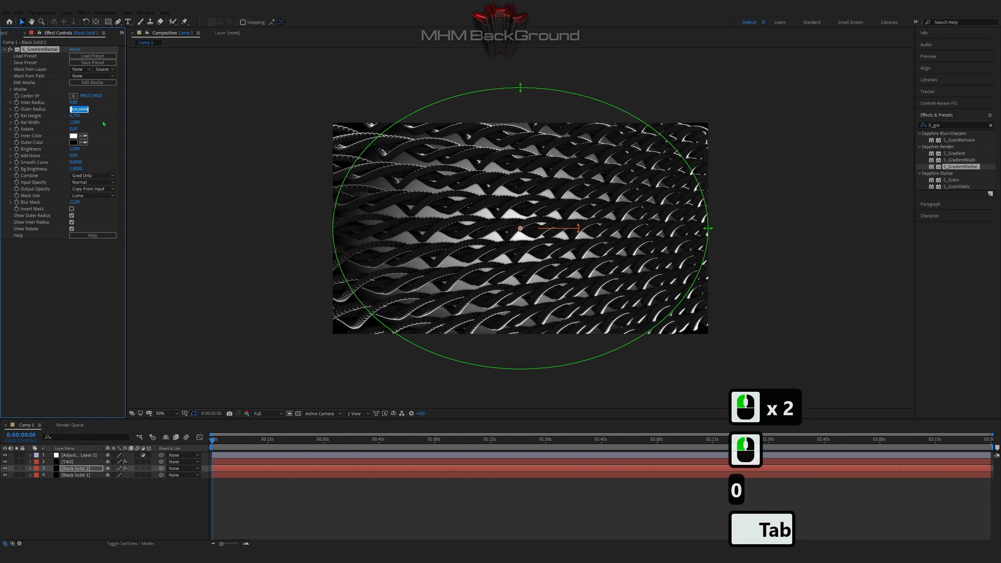
{"action": "key", "text": "Tab"}
{"action": "key", "text": "Tab"}
{"action": "key", "text": "Tab"}
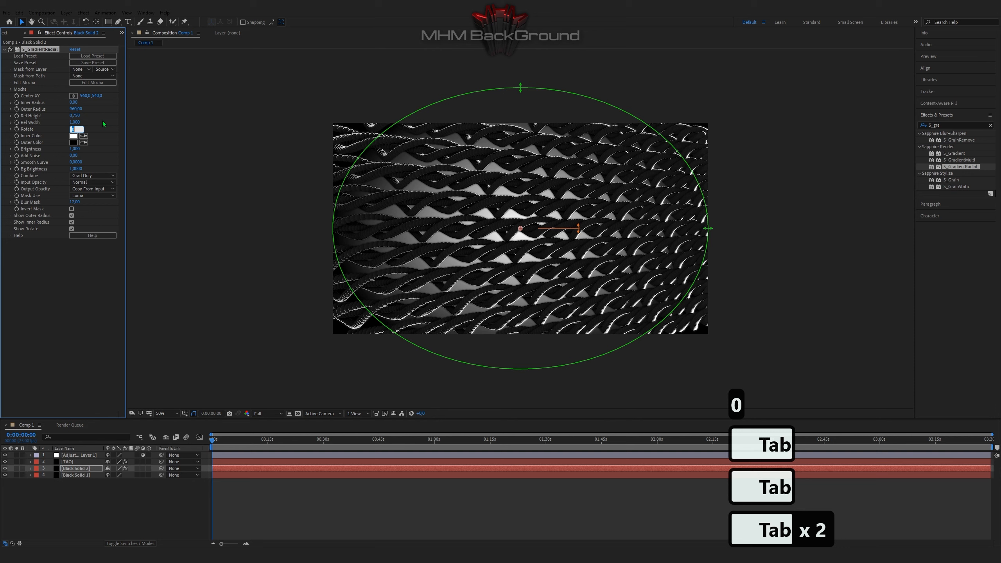
{"action": "type", "text": "0.5"}
{"action": "key", "text": "BackSpace"}
{"action": "type", "text": "6"}
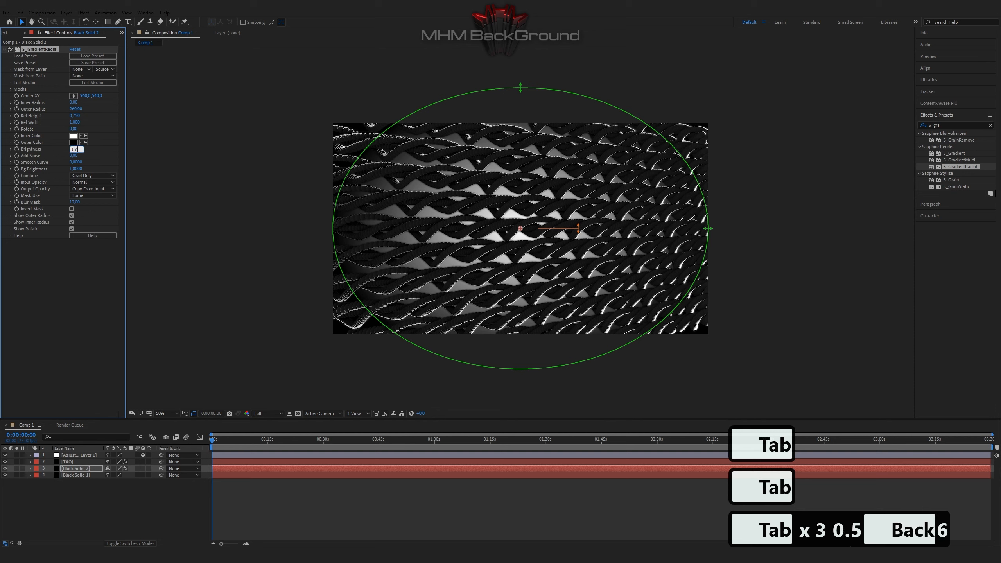
{"action": "key", "text": "Return"}
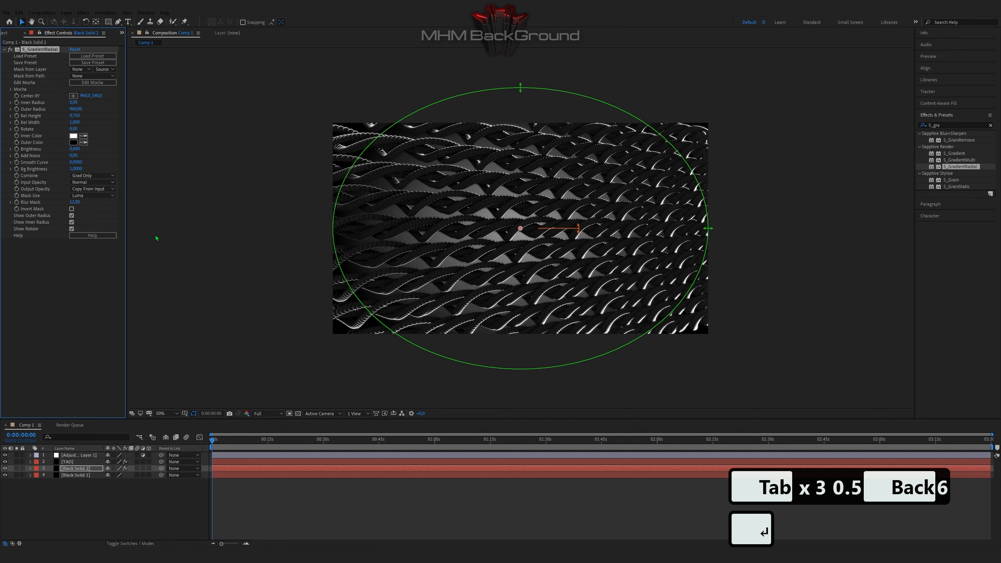
{"action": "key", "text": "space"}
{"action": "key", "text": "space"}
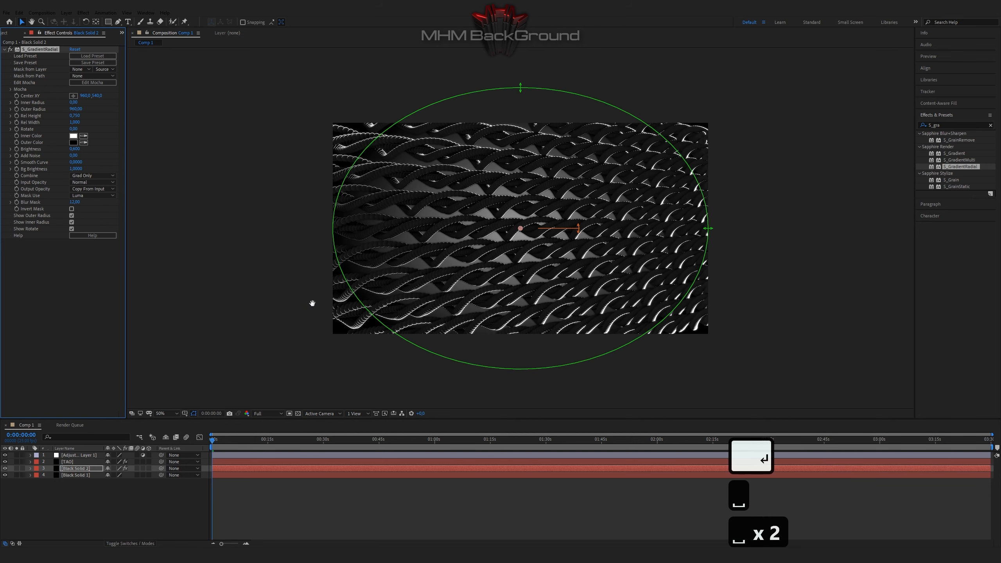
{"action": "key", "text": "space"}
Try shifting the Z value of the TAO layer's world rotation center, preview it, and undo the change.
{"action": "left_click", "coordinate": [66, 462]}
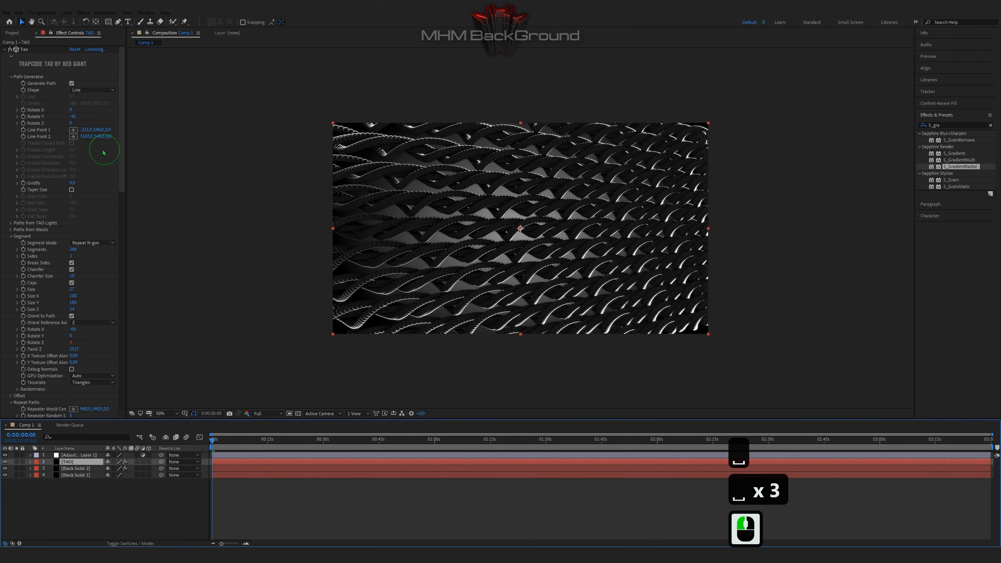
{"action": "left_click_drag", "start_coordinate": [85, 137], "coordinate": [116, 389]}
{"action": "key", "text": "ctrl+z"}
{"action": "left_click", "coordinate": [40, 326]}
{"action": "left_click", "coordinate": [10, 286]}
{"action": "left_click", "coordinate": [77, 312]}
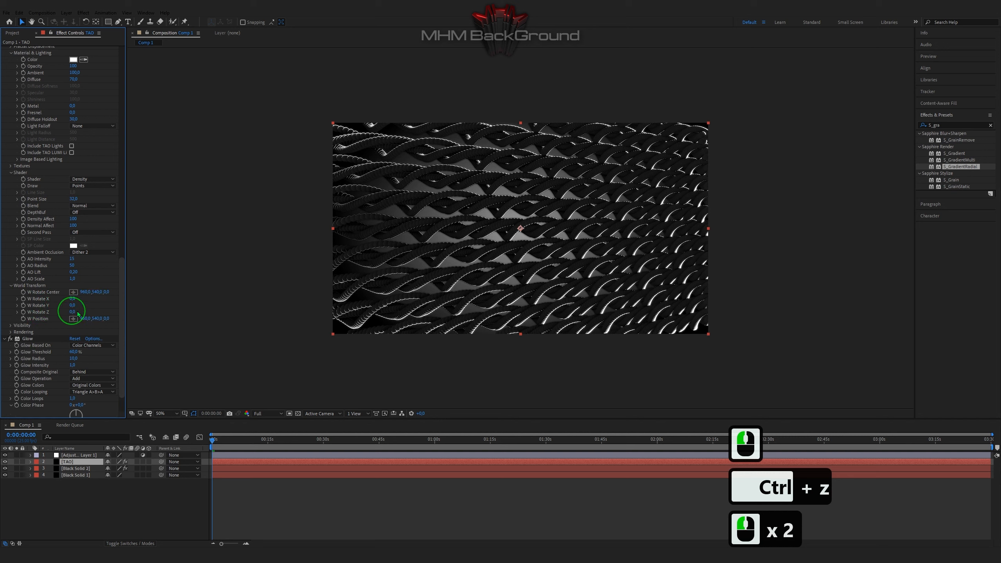
{"action": "left_click_drag", "start_coordinate": [106, 292], "coordinate": [204, 292]}
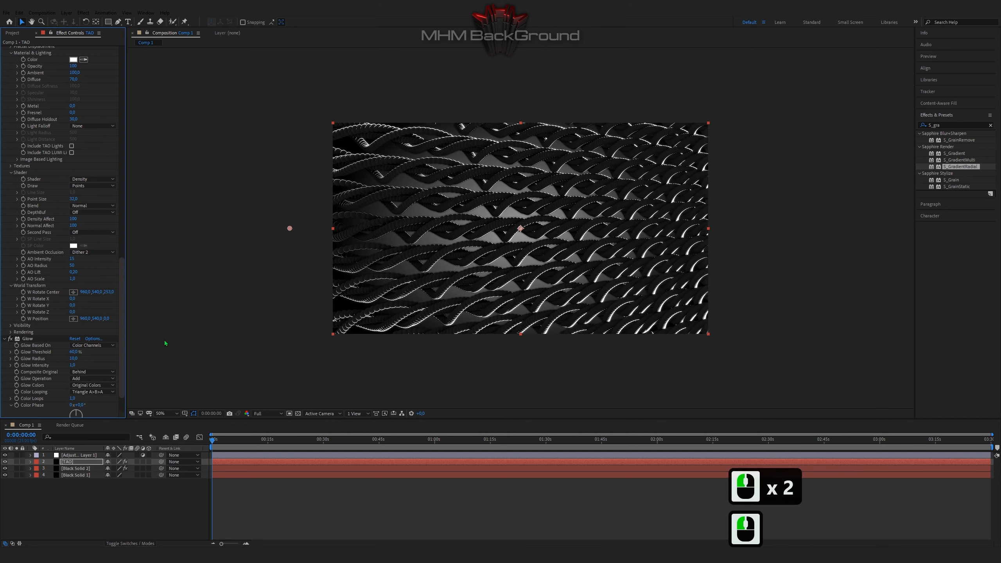
{"action": "key", "text": "space"}
{"action": "key", "text": "space"}
{"action": "key", "text": "ctrl+z"}
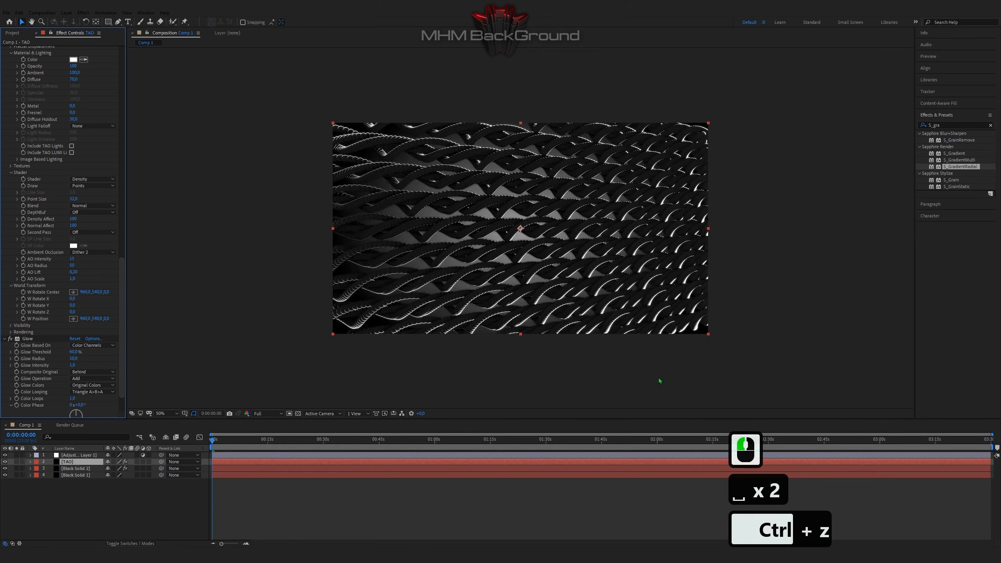
Scale the TAO layer up proportionally so it extends slightly beyond the composition frame, and preview the animation.
{"action": "left_click_drag", "start_coordinate": [713, 337], "coordinate": [721, 342]}
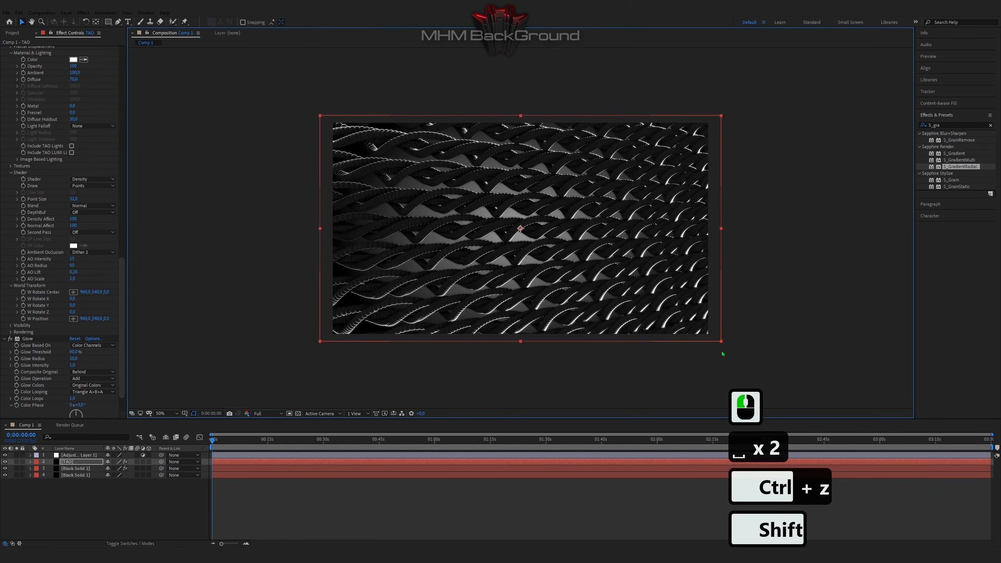
{"action": "key", "text": "space"}
{"action": "key", "text": "space"}
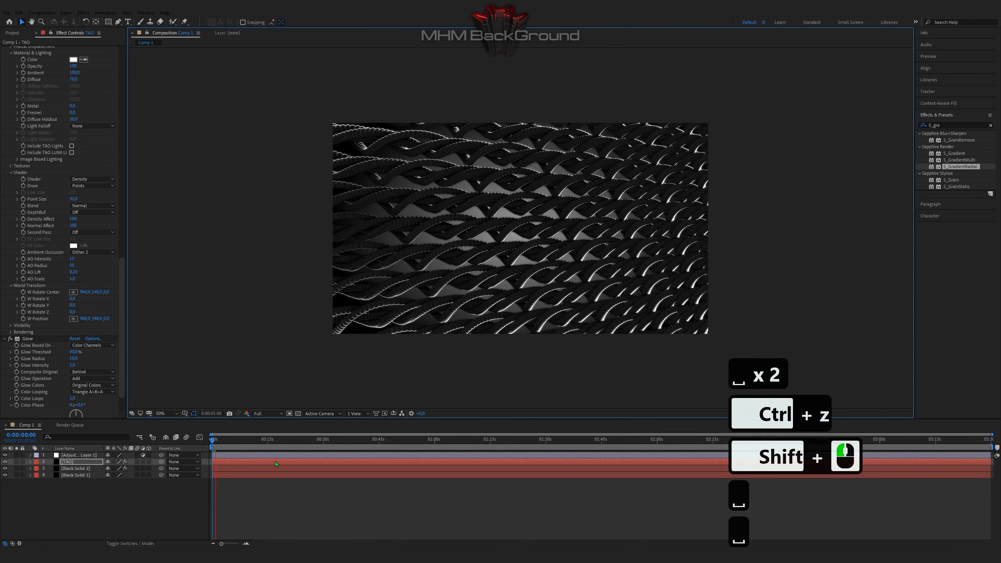
Apply the Stylize Glow effect to the adjustment layer and set its glow radius to 67.
{"action": "left_click", "coordinate": [83, 455]}
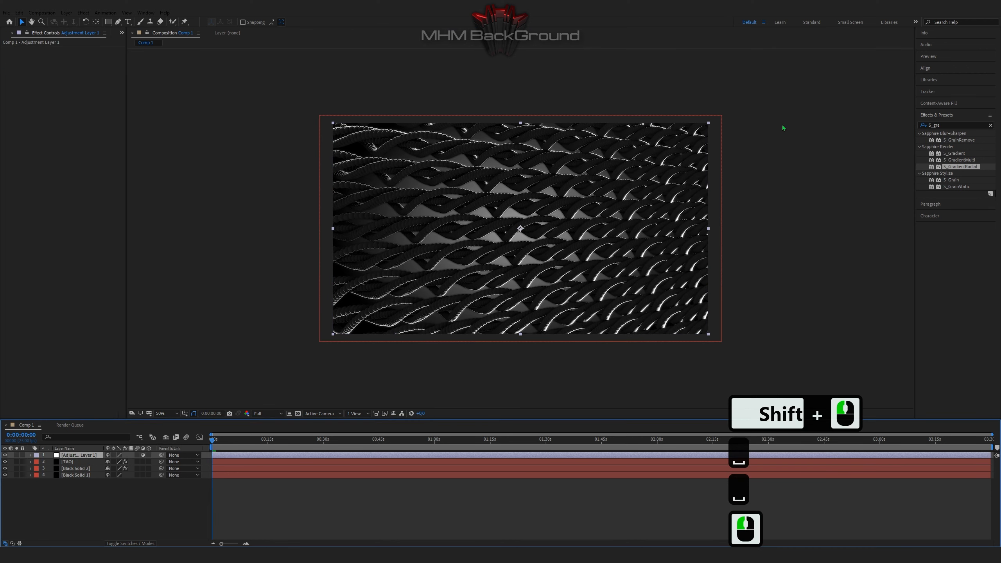
{"action": "left_click", "coordinate": [934, 124]}
{"action": "type", "text": "glow"}
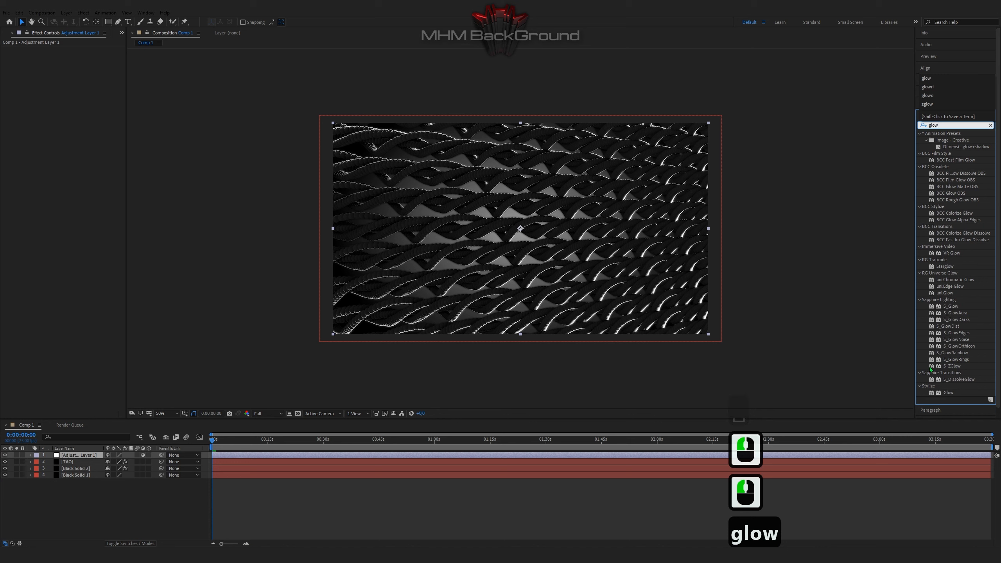
{"action": "double_click", "coordinate": [948, 392]}
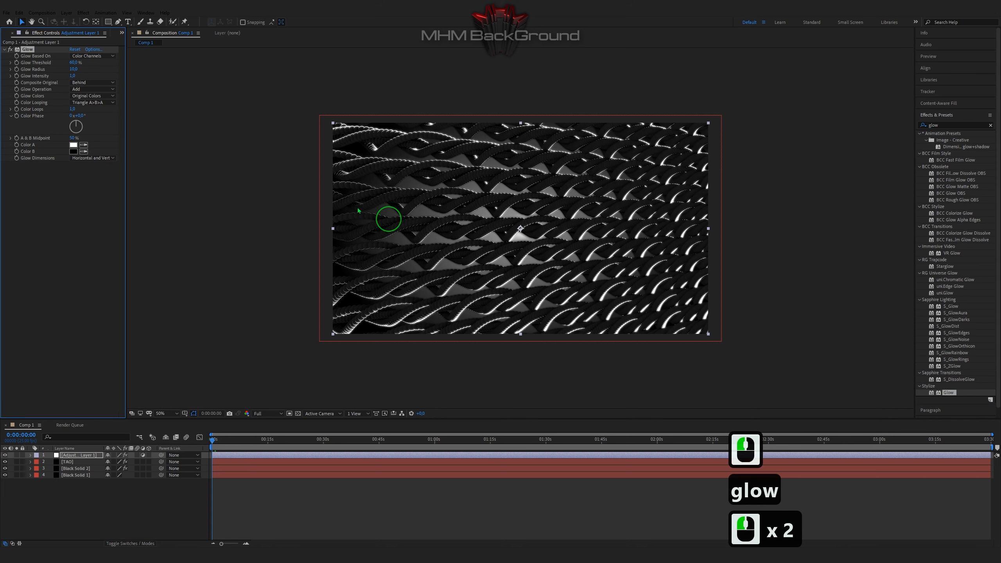
{"action": "left_click", "coordinate": [73, 69]}
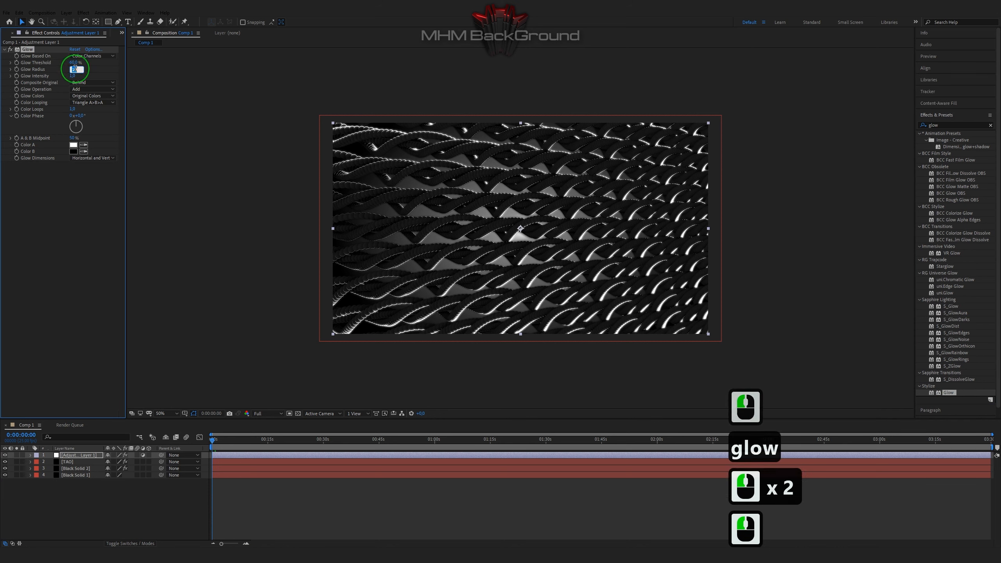
{"action": "type", "text": "67"}
{"action": "left_click", "coordinate": [173, 73]}
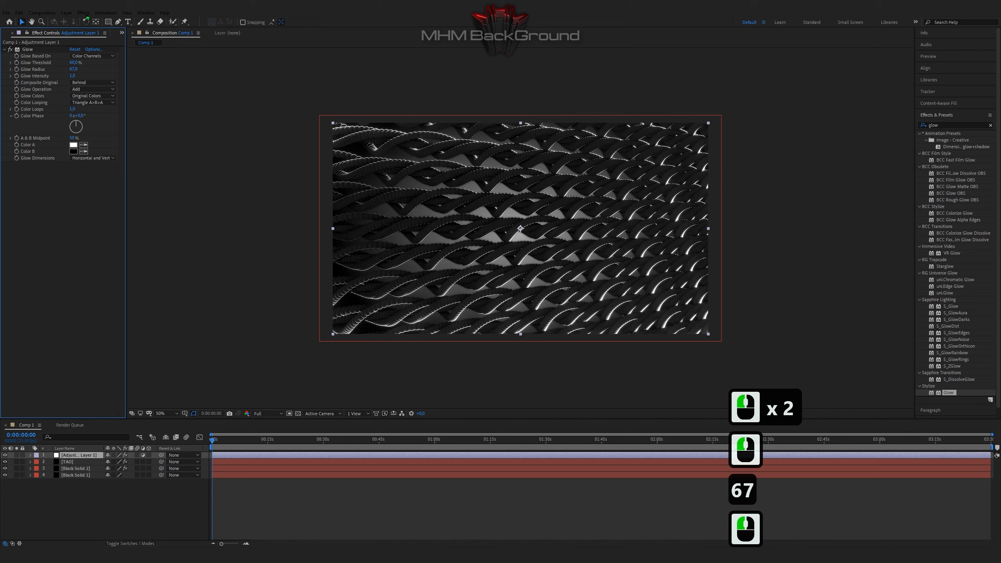
Add the Sapphire Time effect S_TimeWarpRGB to the adjustment layer and preview the animation.
{"action": "left_click", "coordinate": [83, 12]}
{"action": "mouse_move", "coordinate": [168, 464]}
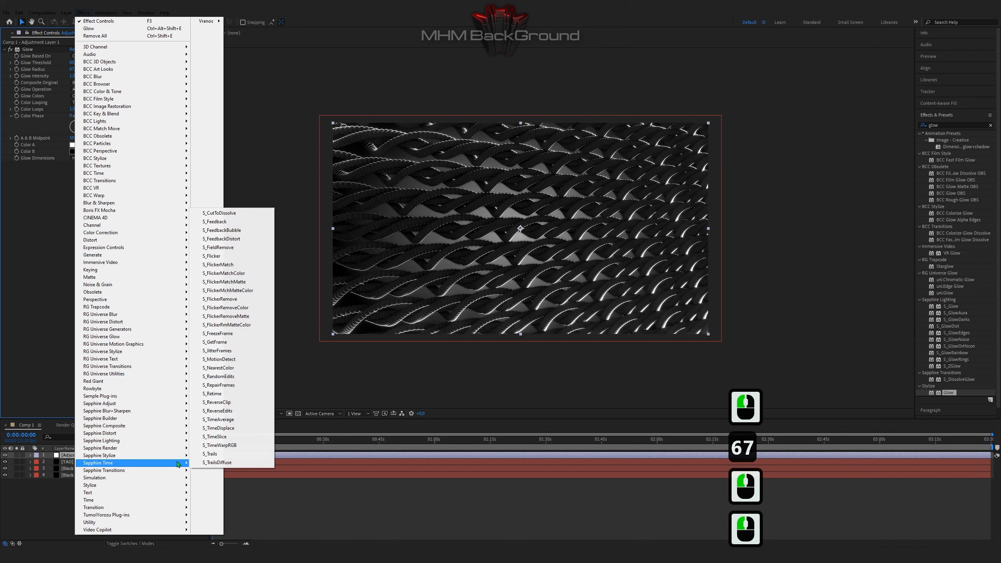
{"action": "left_click", "coordinate": [204, 446]}
{"action": "left_click", "coordinate": [92, 456]}
{"action": "key", "text": "space"}
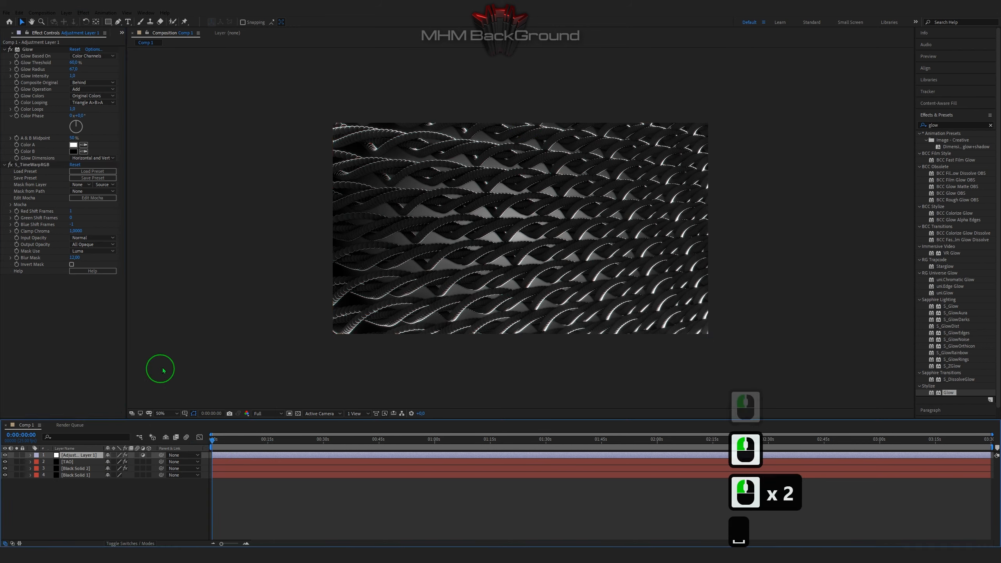
{"action": "key", "text": "space"}
{"action": "key", "text": "space"}
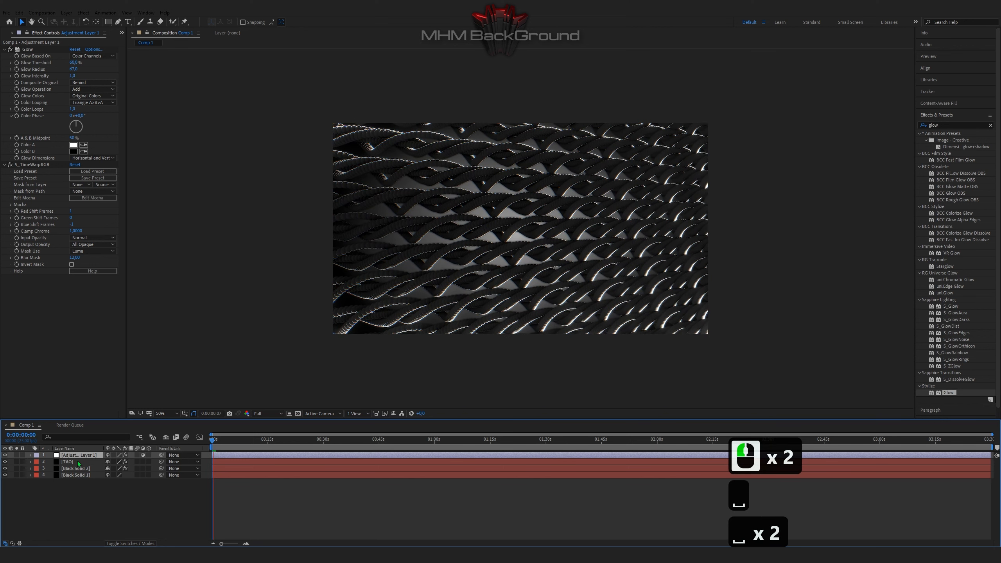
{"action": "key", "text": "space"}
Move the lower black solid to the top of the layer stack and set its blending mode to Add.
{"action": "left_click", "coordinate": [70, 476]}
{"action": "left_click", "coordinate": [71, 475]}
{"action": "left_click_drag", "start_coordinate": [70, 479], "coordinate": [68, 453]}
{"action": "left_click", "coordinate": [12, 544]}
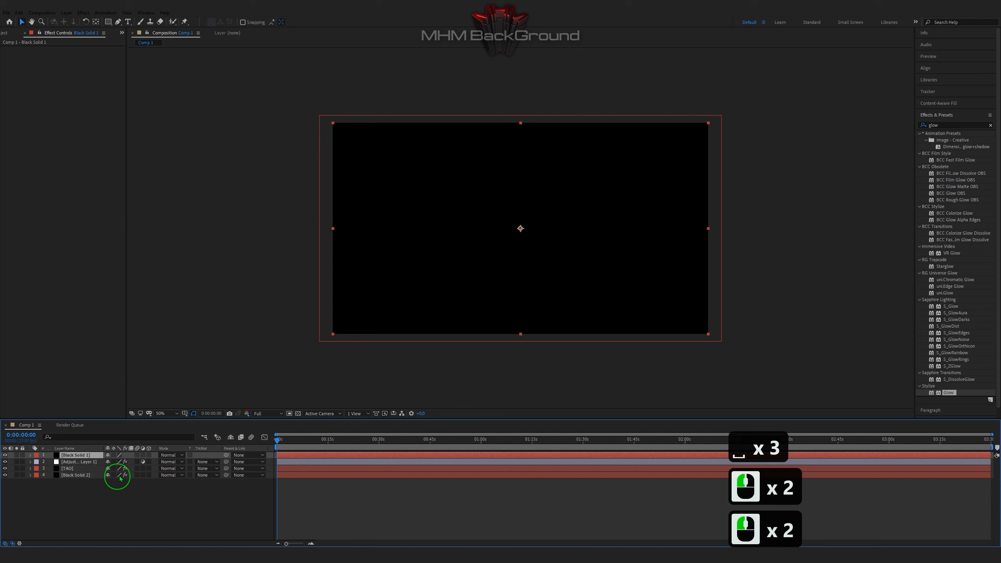
{"action": "left_click", "coordinate": [172, 455]}
{"action": "left_click", "coordinate": [185, 192]}
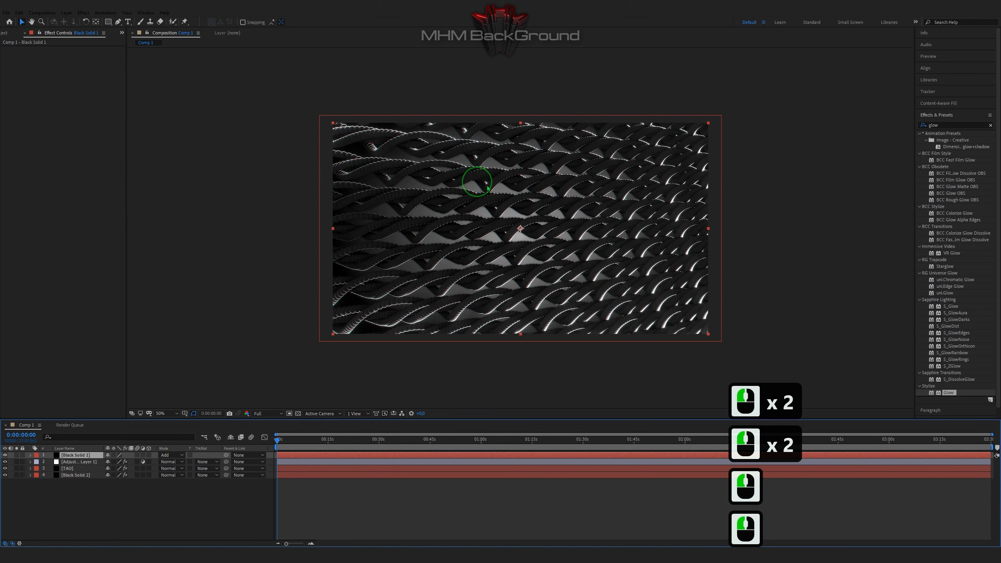
Find the Sapphire bokeh effect and apply S_BokehLights to the topmost black solid.
{"action": "left_click", "coordinate": [946, 124]}
{"action": "double_click", "coordinate": [945, 124]}
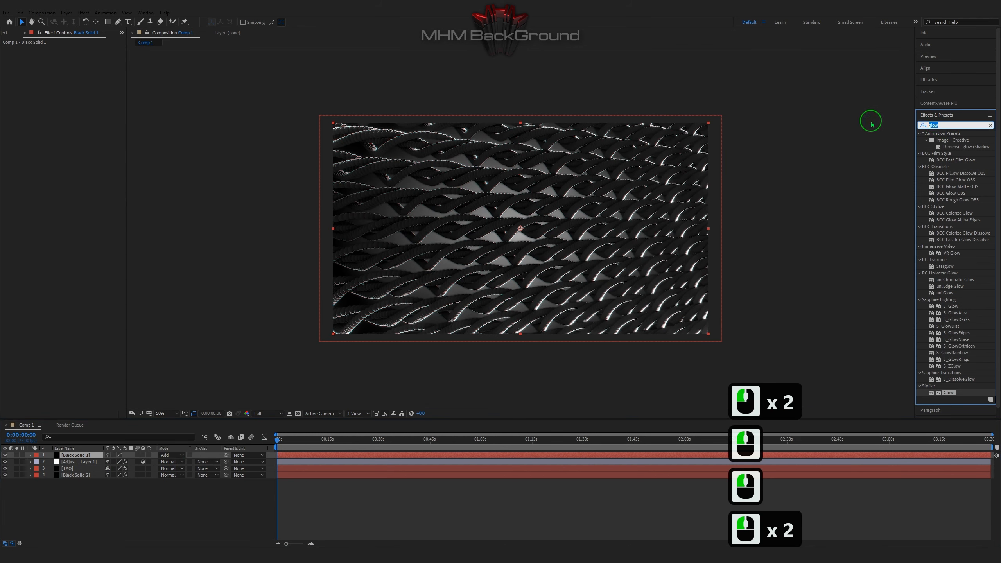
{"action": "type", "text": "bo"}
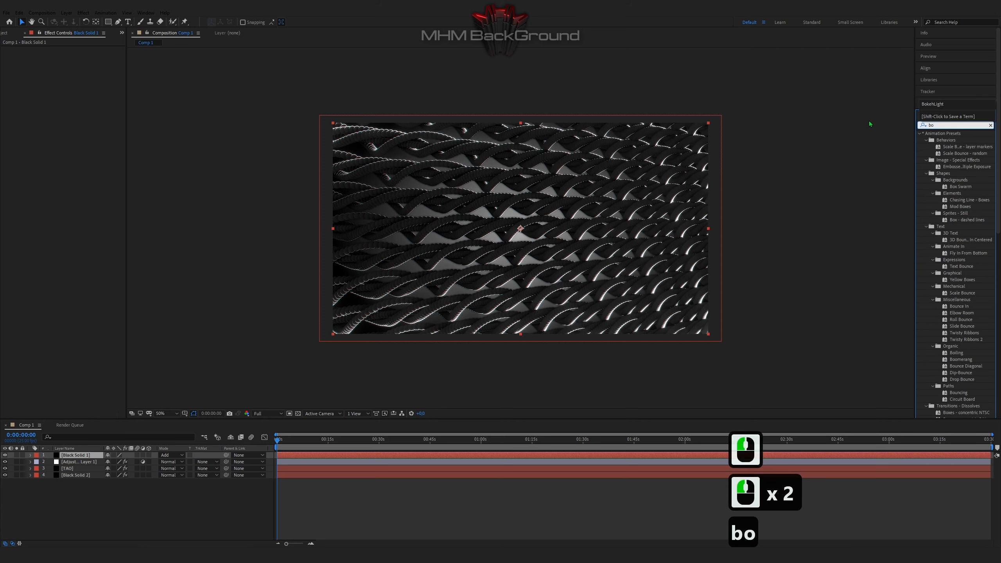
{"action": "type", "text": "ke"}
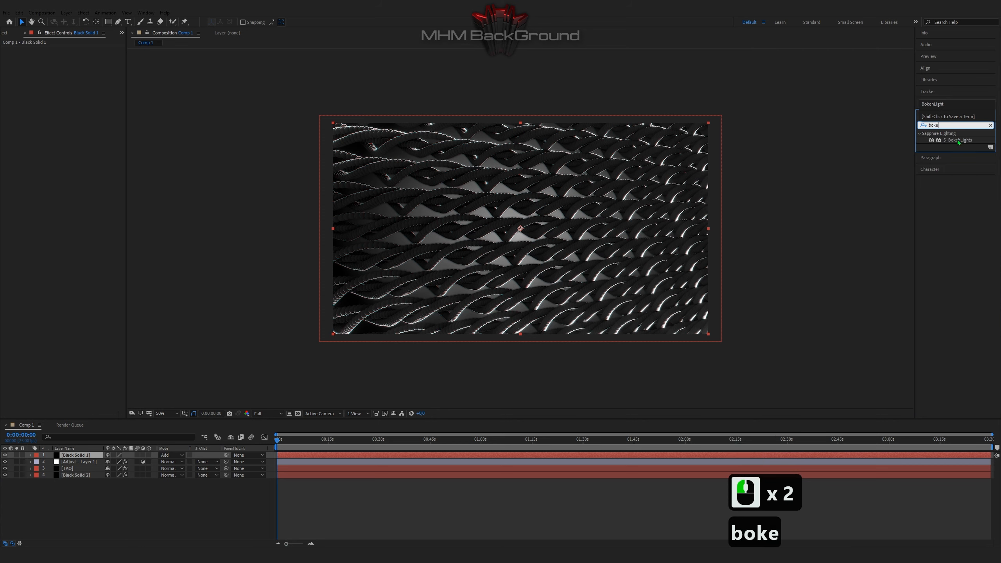
{"action": "double_click", "coordinate": [957, 140]}
Set the bokeh lights' color to white and shape to Circle, expand the flicker settings, and preview the result.
{"action": "left_click", "coordinate": [79, 103]}
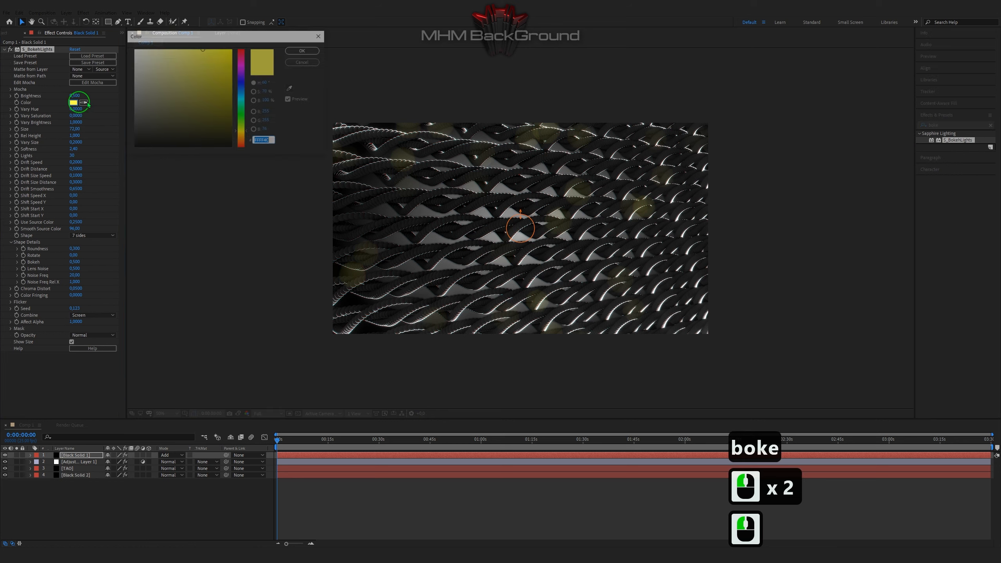
{"action": "left_click", "coordinate": [136, 50]}
{"action": "left_click", "coordinate": [301, 51]}
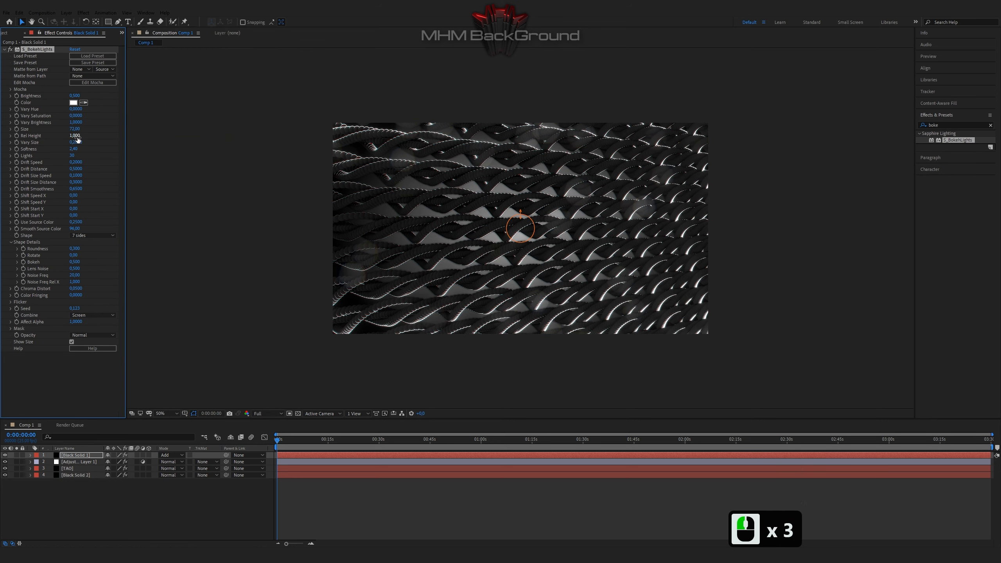
{"action": "left_click", "coordinate": [89, 236]}
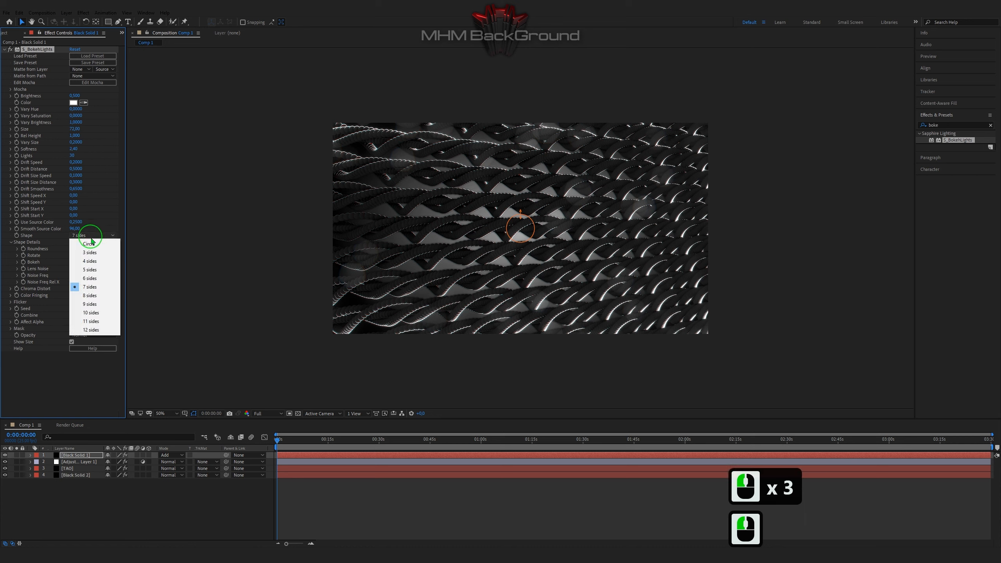
{"action": "left_click", "coordinate": [86, 249]}
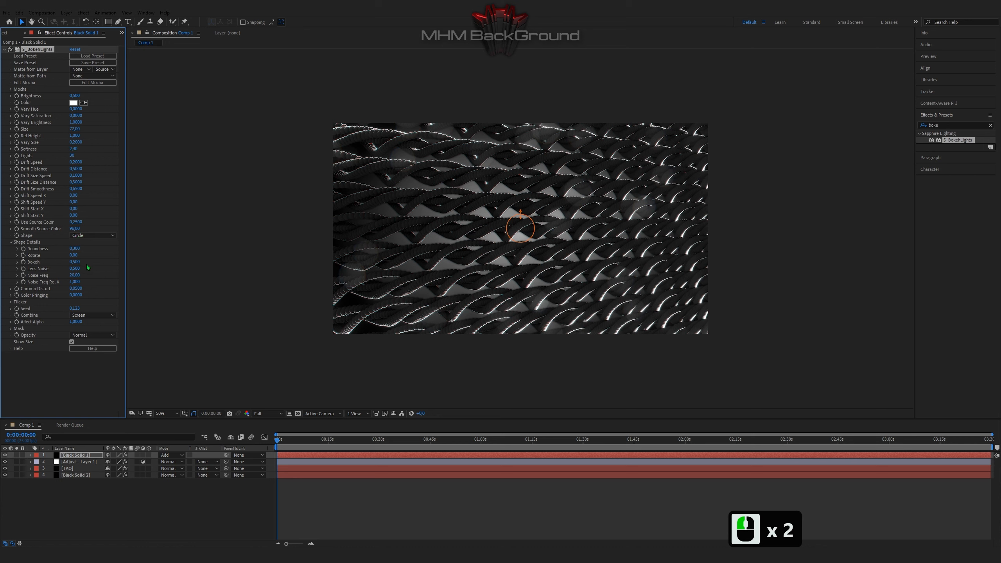
{"action": "left_click", "coordinate": [11, 302]}
{"action": "key", "text": "space"}
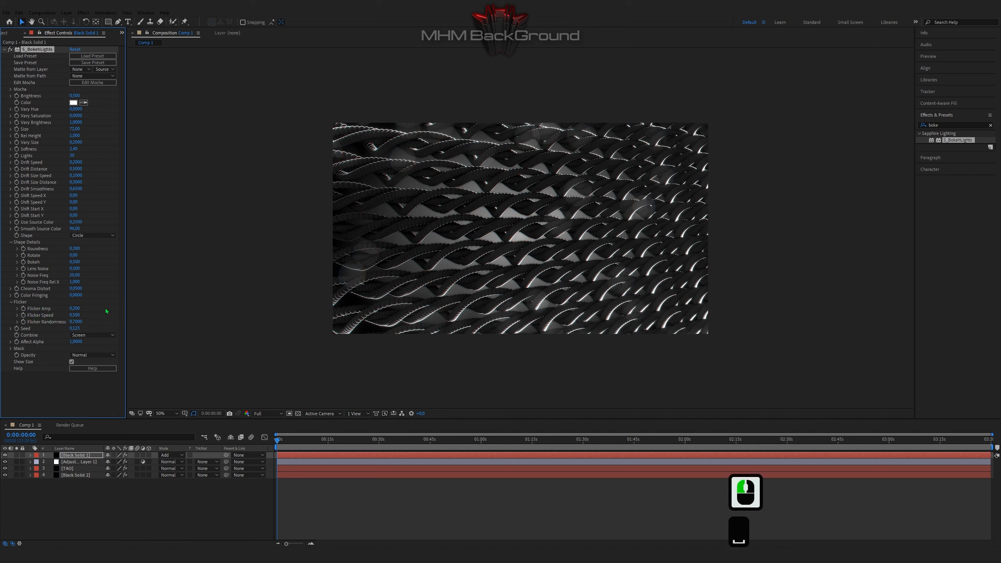
Play back the composition from the start to check how the bokeh lights flicker and drift.
{"action": "key", "text": "space"}
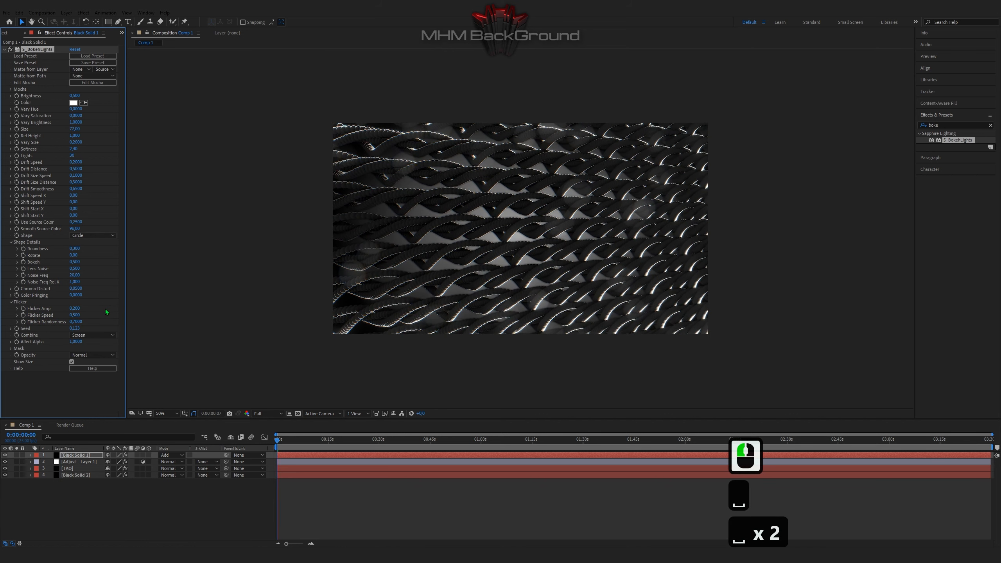
{"action": "key", "text": "space"}
{"action": "key", "text": "space"}
{"action": "key", "text": "space"}
{"action": "key", "text": "space"}
{"action": "key", "text": "space"}
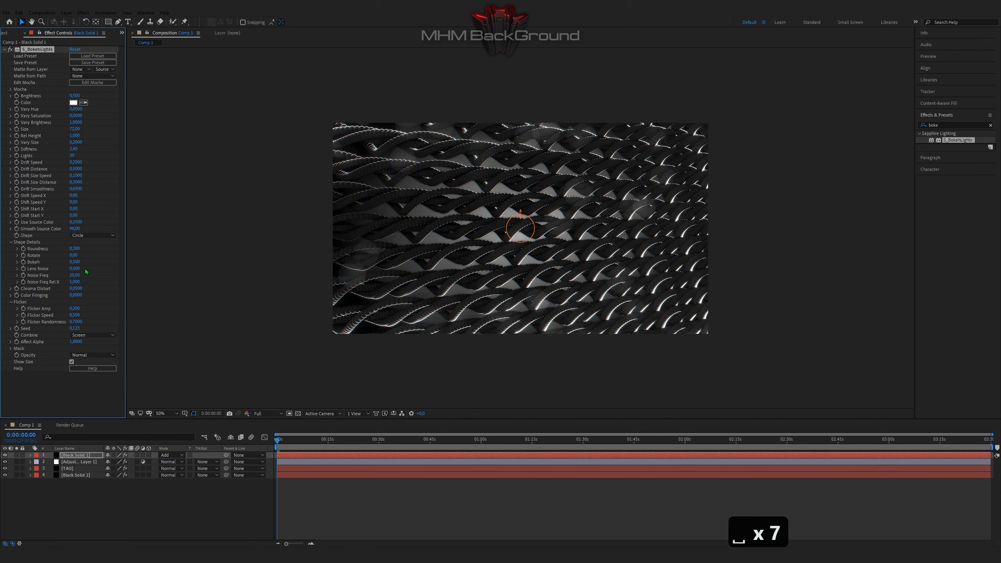
Set the bokeh lights' Shift Speed X to -80 and preview the resulting horizontal motion.
{"action": "left_click", "coordinate": [74, 196]}
{"action": "left_click", "coordinate": [74, 196]}
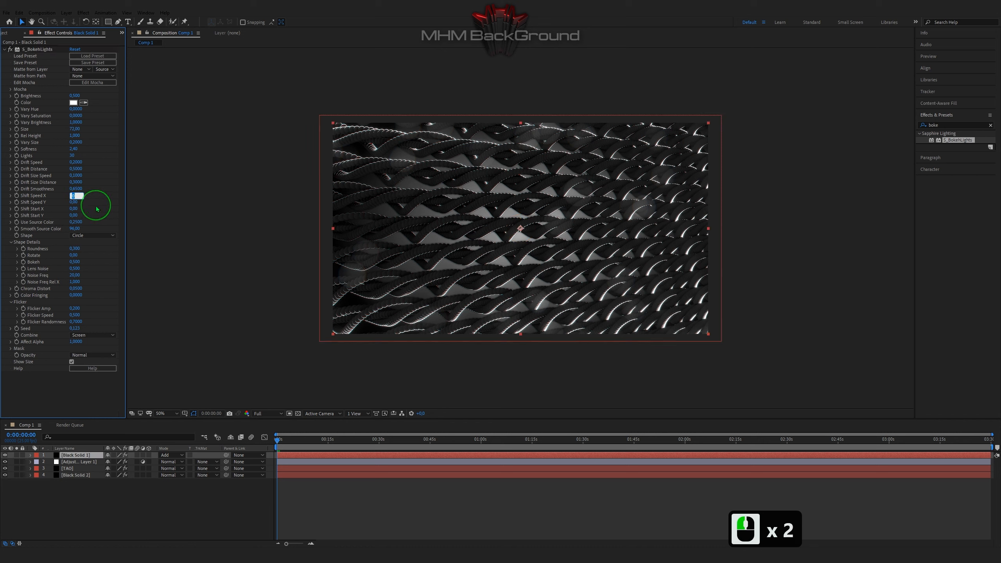
{"action": "type", "text": "-80"}
{"action": "key", "text": "Return"}
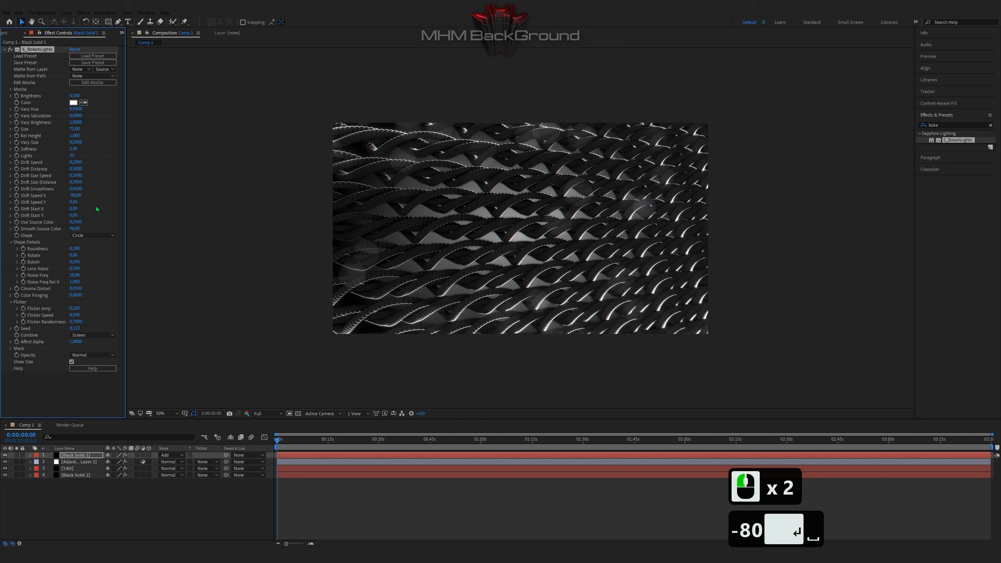
{"action": "key", "text": "space"}
{"action": "key", "text": "space"}
{"action": "key", "text": "space"}
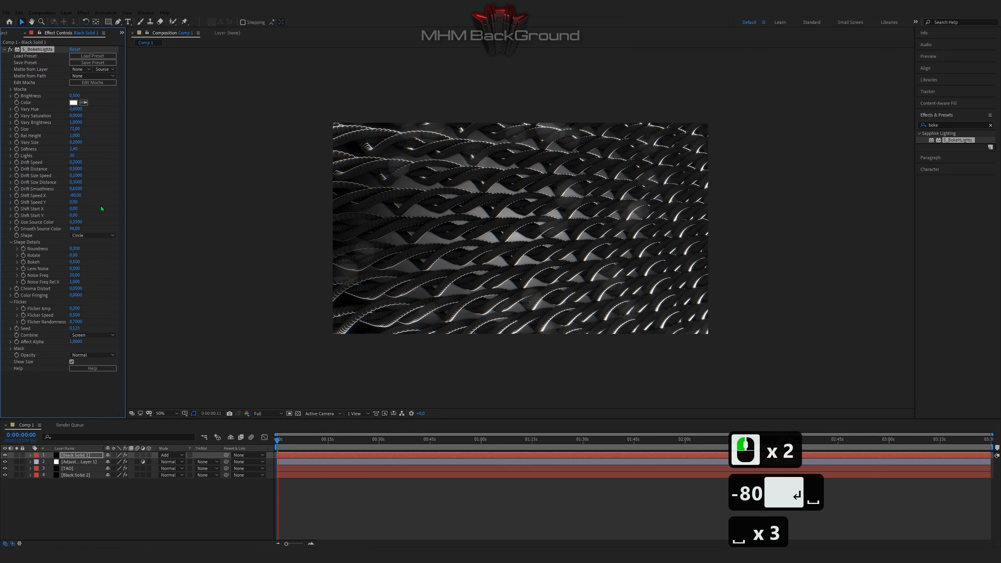
{"action": "key", "text": "space"}
{"action": "key", "text": "space"}
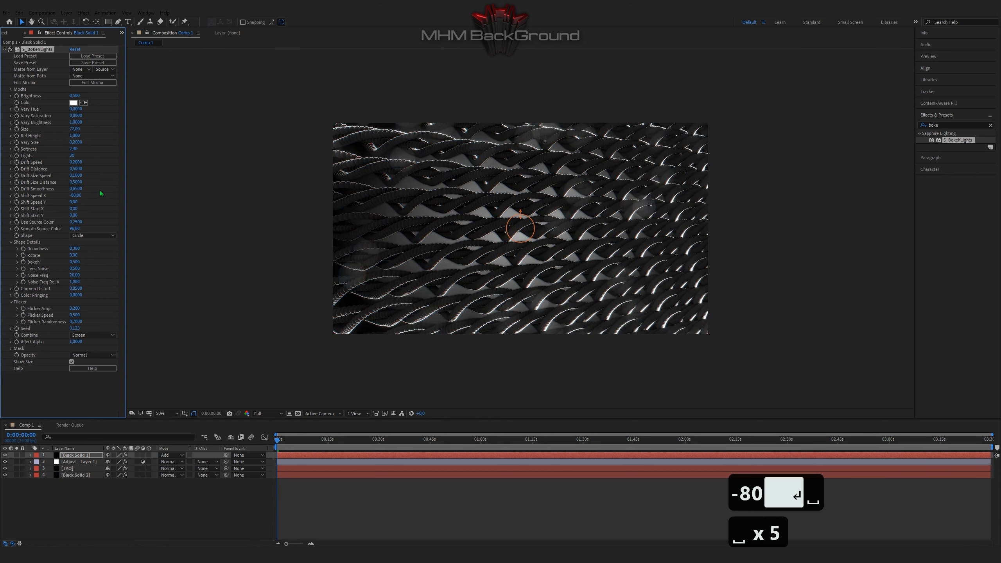